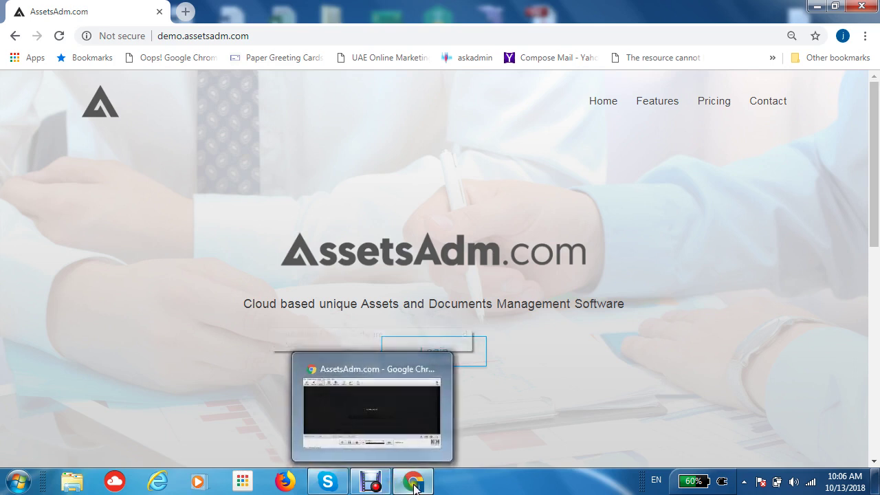
Step: Switch to the AssetsAdm demo site in Chrome and sign in with the prefilled account credentials
click(414, 484)
click(415, 483)
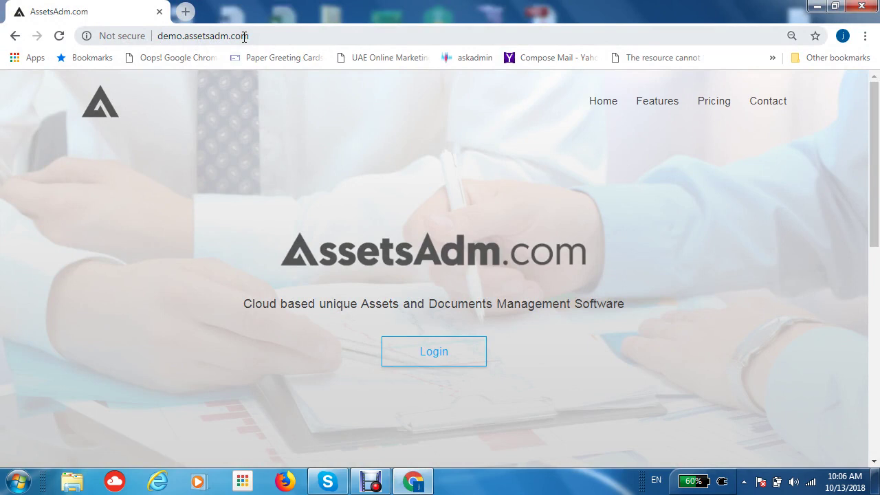
click(430, 354)
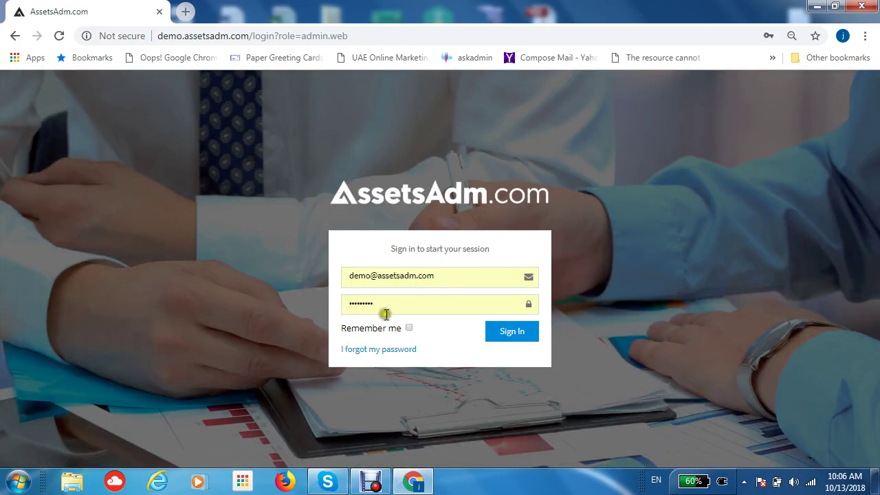
click(518, 332)
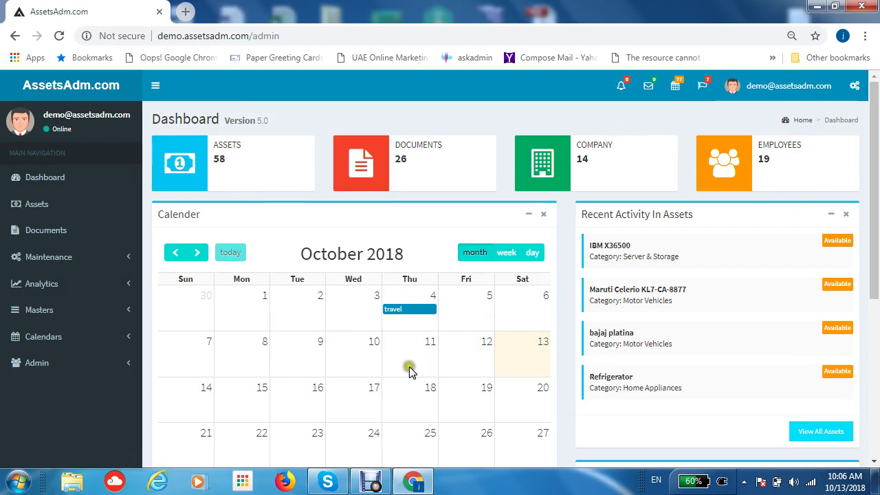
Step: Look over the dashboard's calendar, recent activity and tasks, and check the alerts, messages, calendar and task notifications
scroll(646, 244, down, 3)
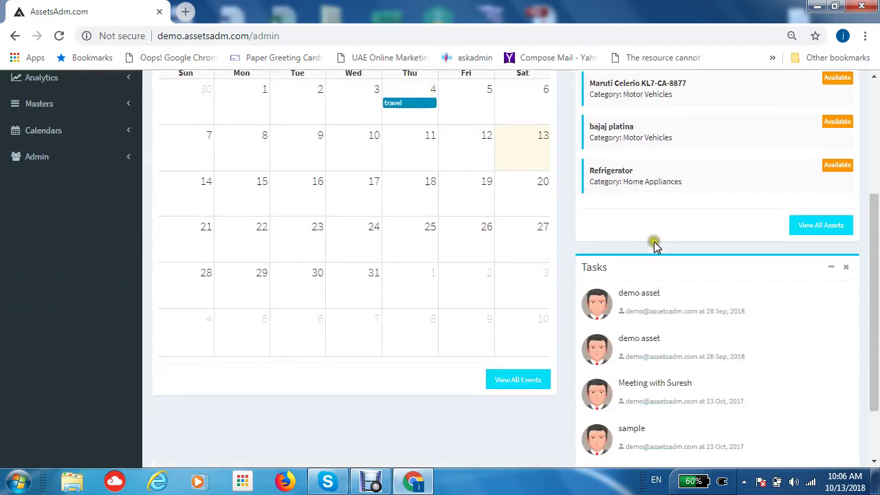
scroll(670, 369, up, 3)
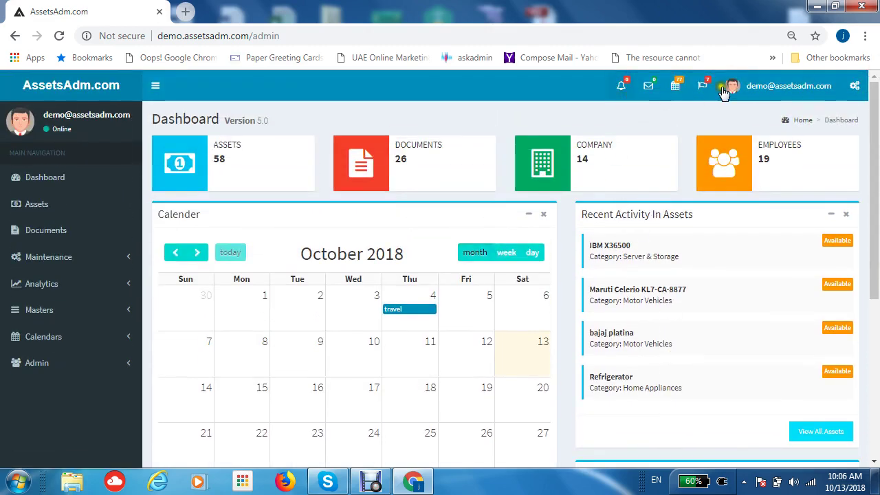
click(615, 91)
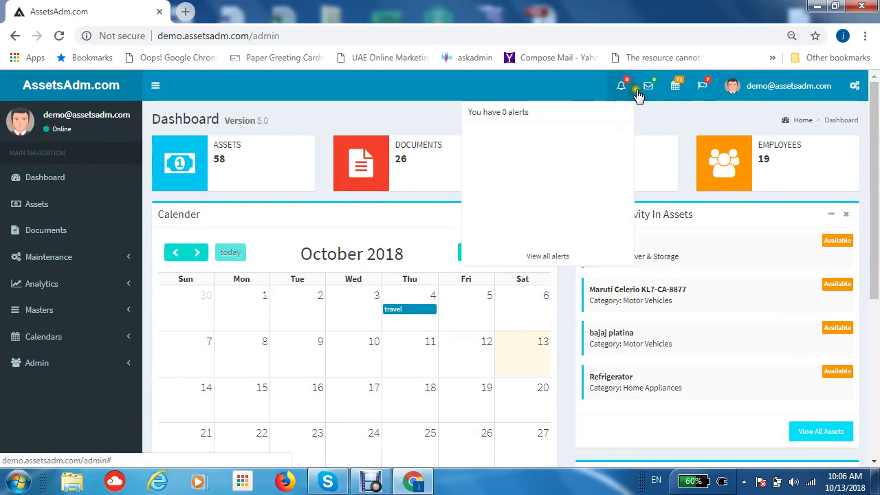
click(647, 88)
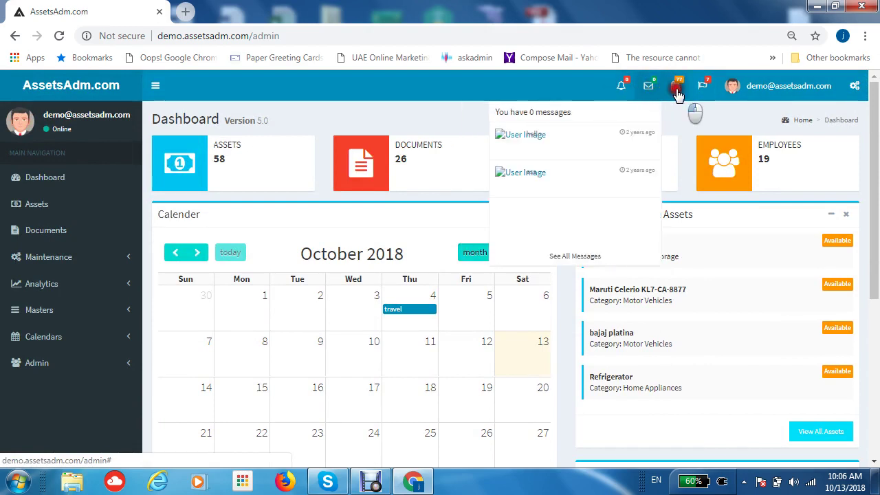
click(675, 87)
click(702, 86)
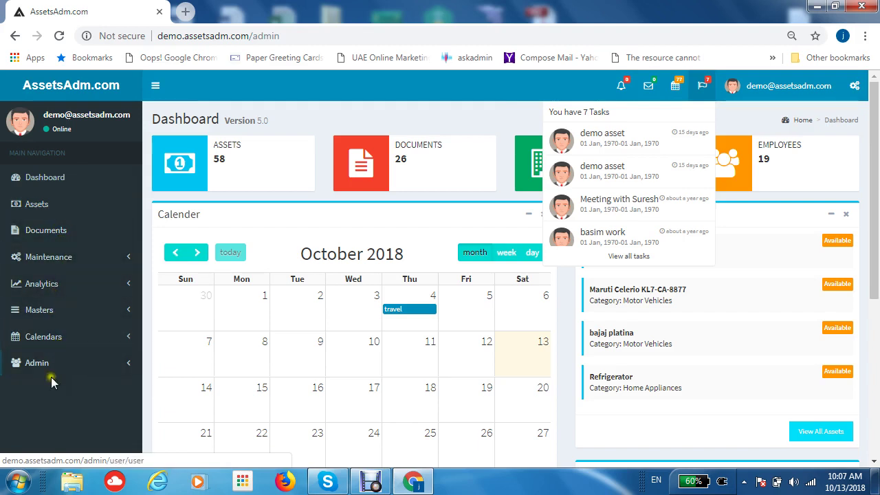
Step: Open the asset list and examine its columns from asset ID through to status
click(52, 204)
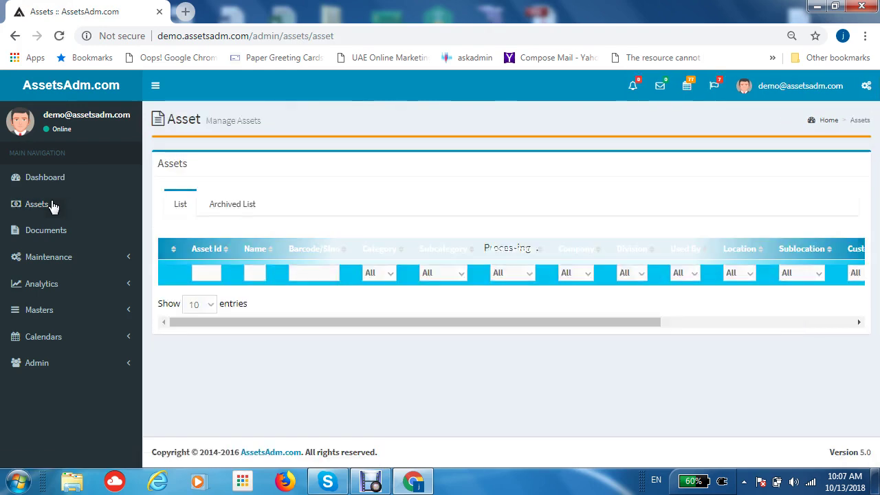
scroll(399, 284, down, 4)
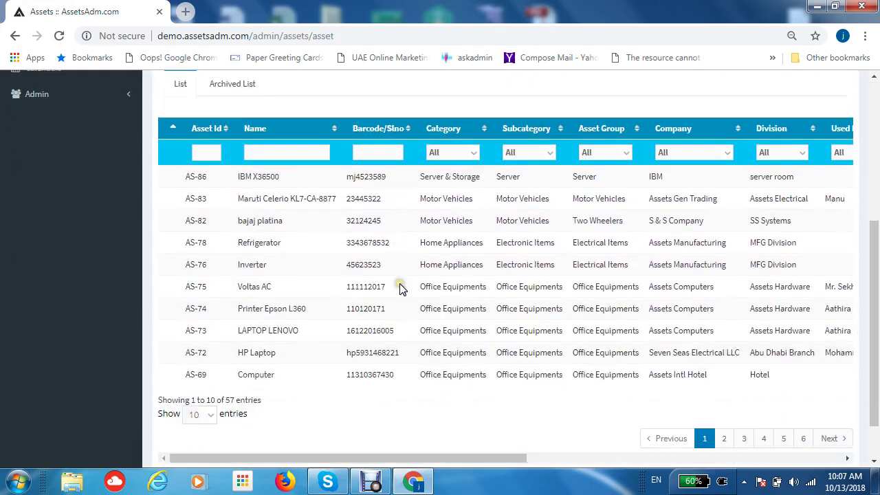
scroll(400, 289, up, 2)
scroll(402, 289, up, 1)
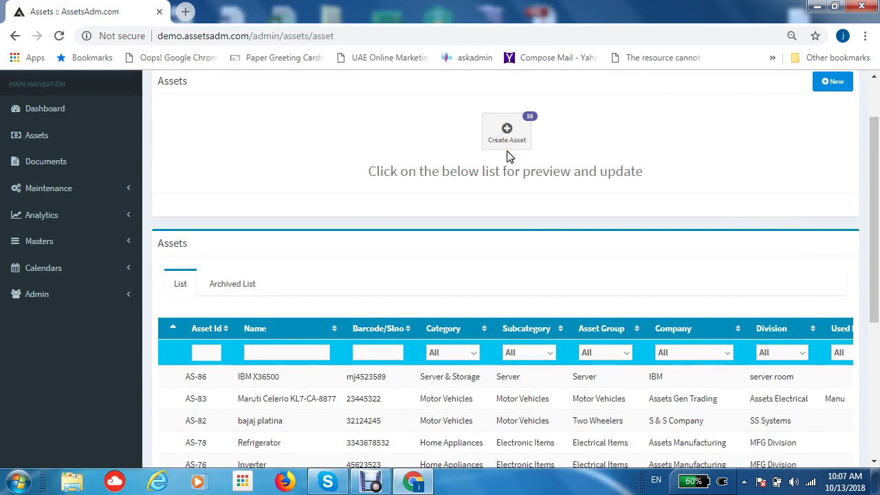
scroll(507, 158, down, 3)
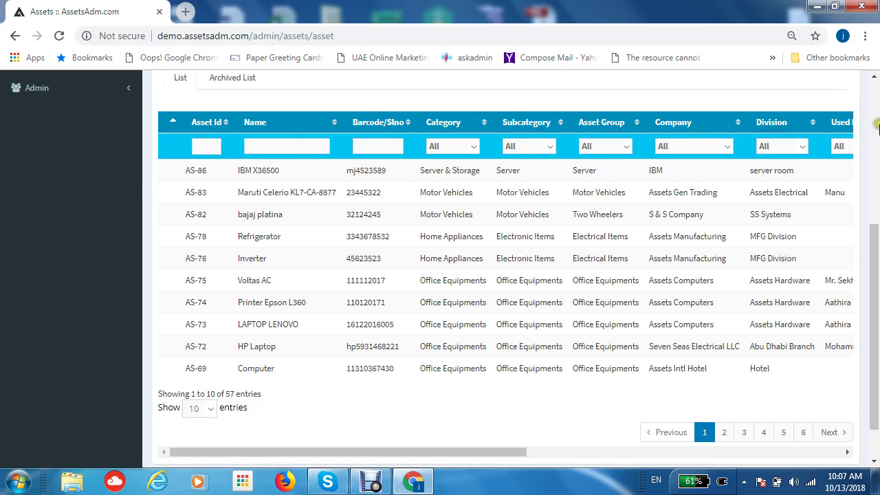
drag(436, 452, 756, 452)
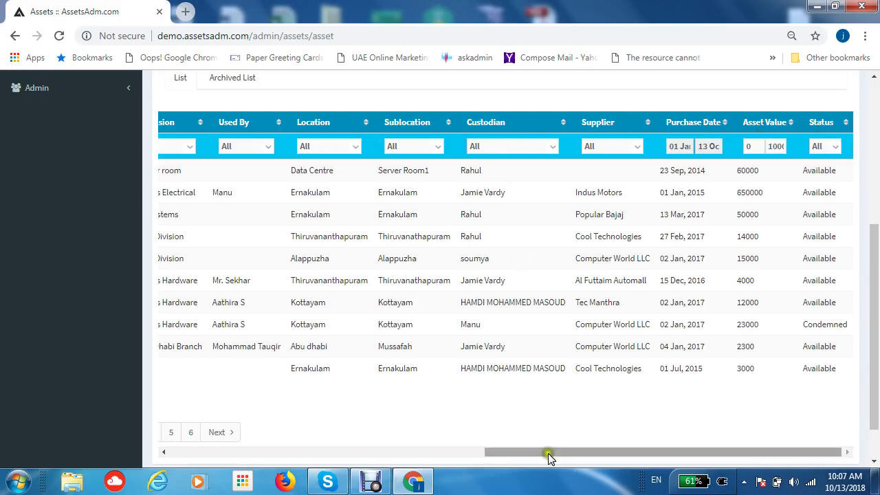
drag(550, 448, 324, 379)
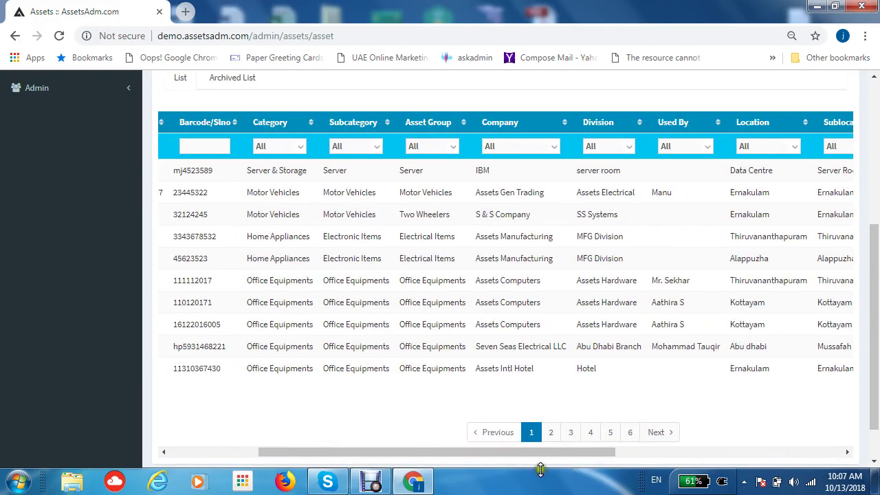
drag(487, 453, 383, 450)
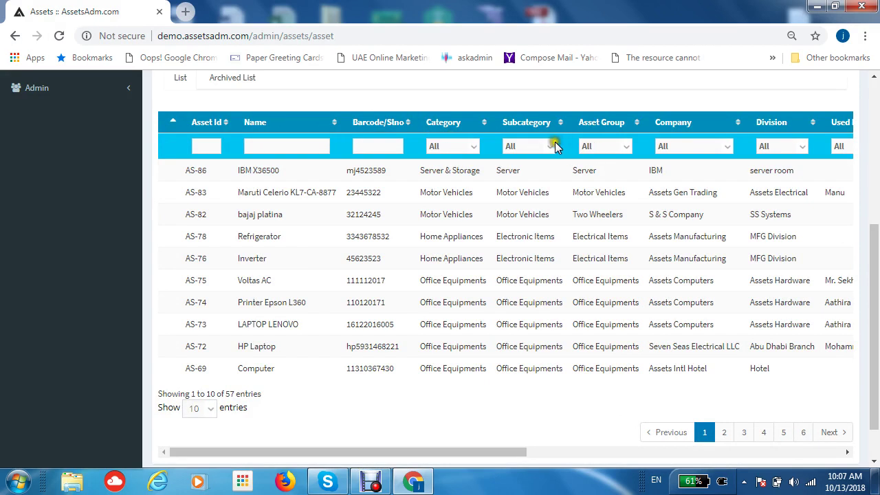
Step: Filter the asset list by company Assets School and category Motor Vehicles
click(723, 147)
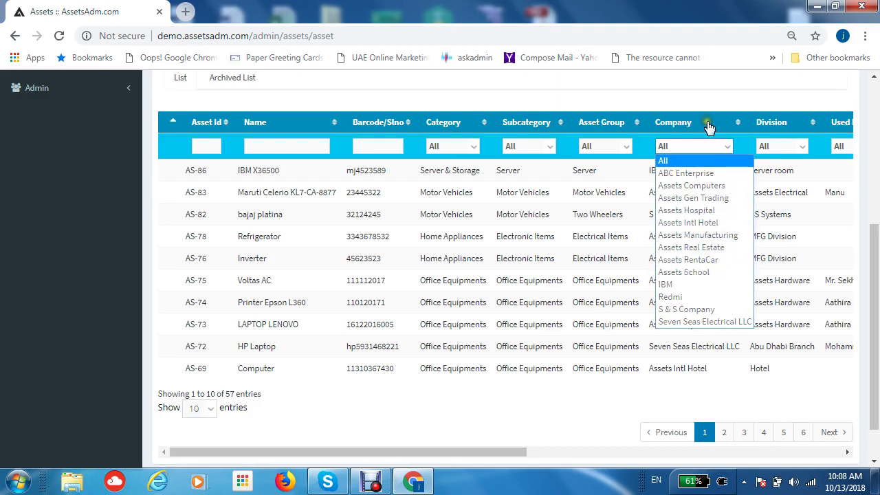
click(717, 273)
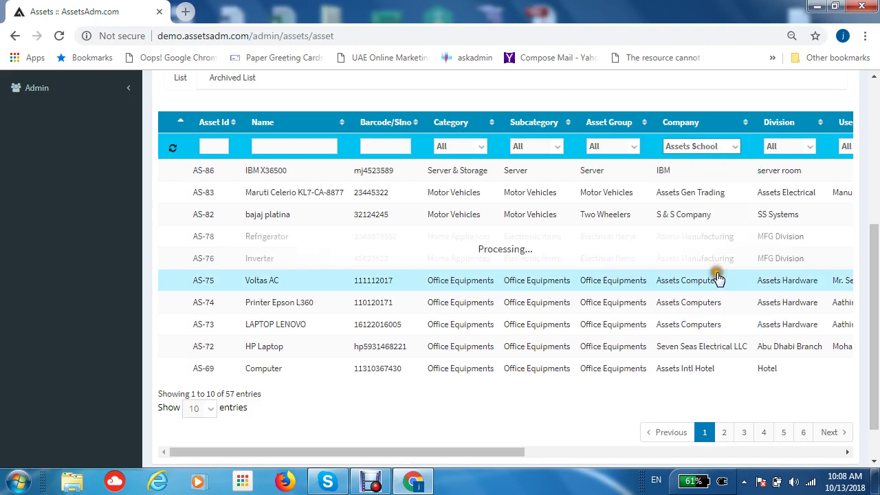
click(473, 147)
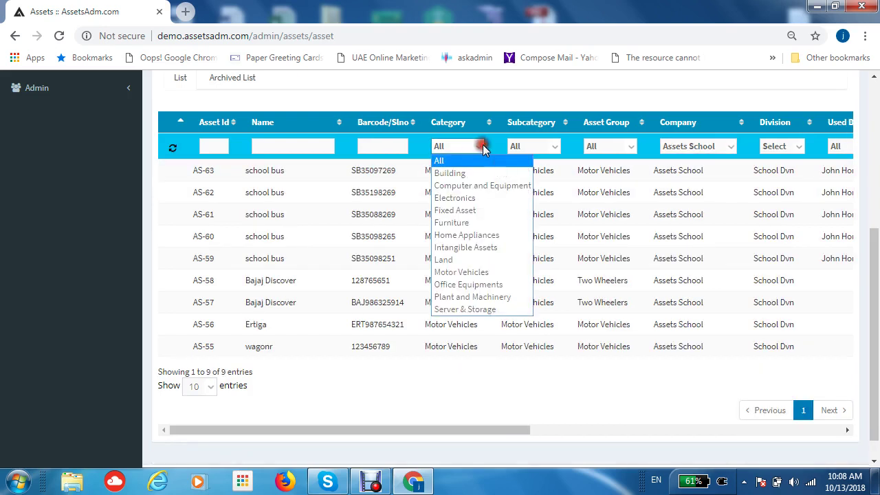
click(478, 272)
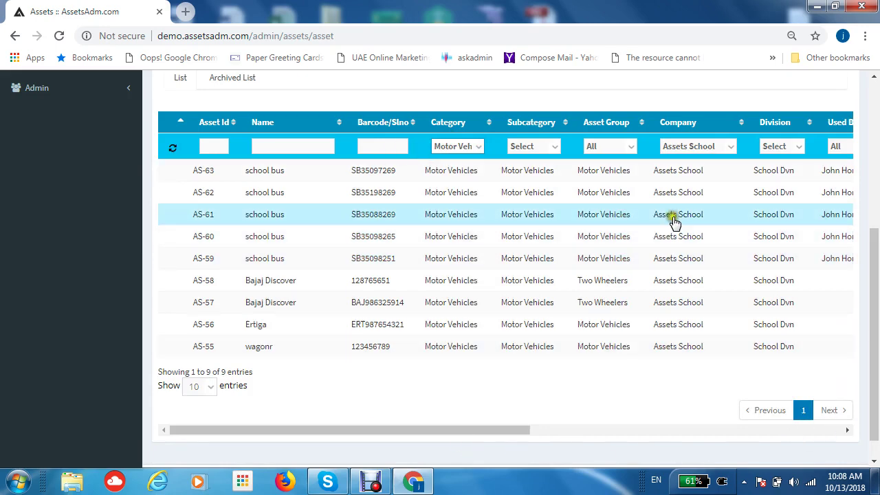
Step: Examine the filtered list's remaining columns and its entries-per-page choices, and reset all the list filters
drag(398, 431, 682, 432)
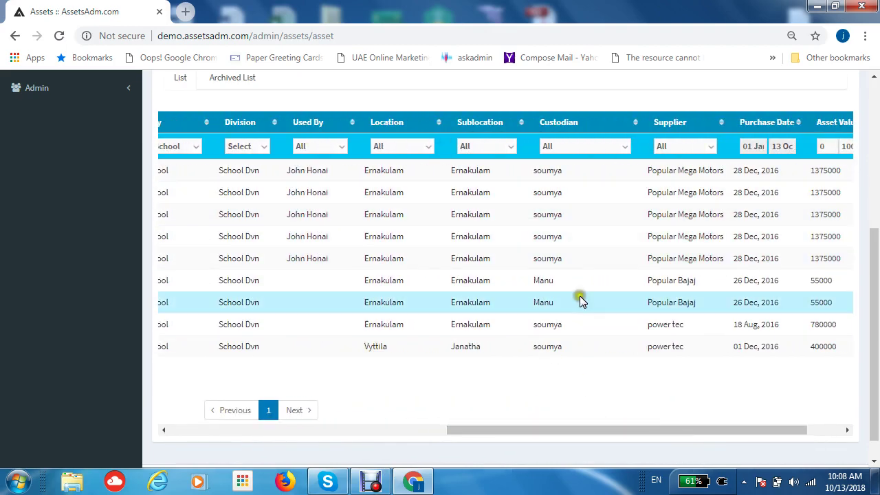
drag(526, 431, 659, 428)
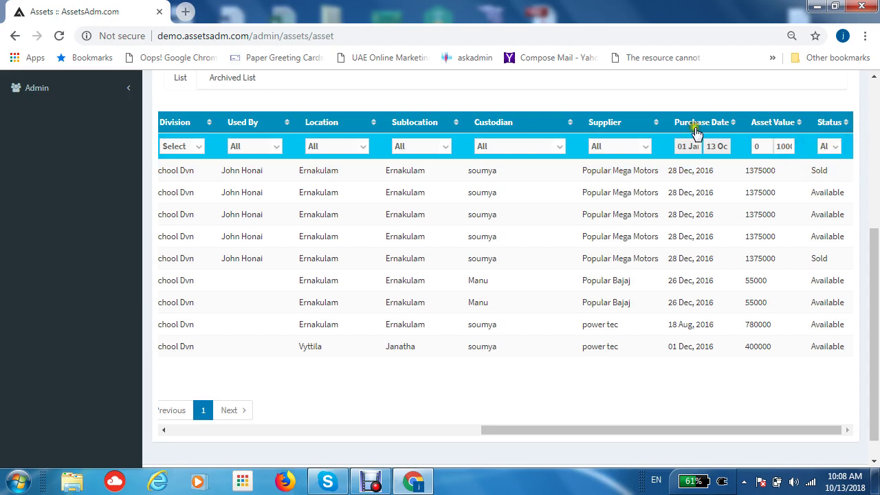
drag(561, 430, 162, 431)
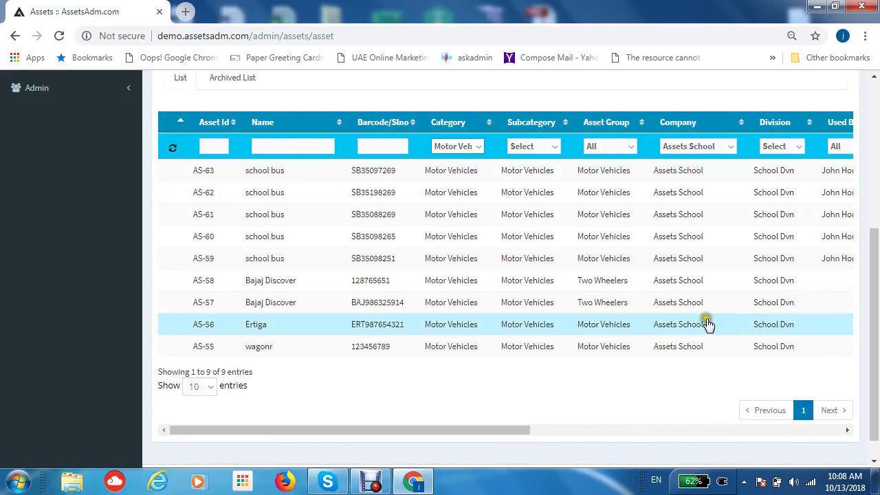
click(206, 387)
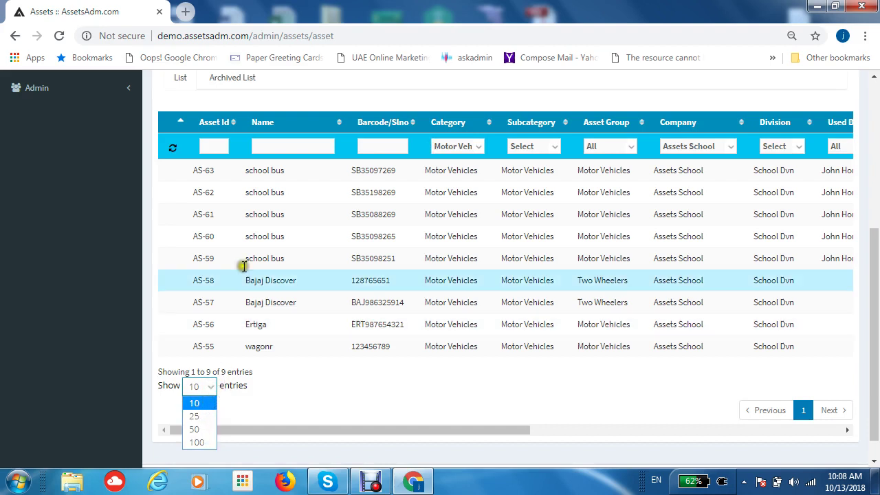
click(279, 421)
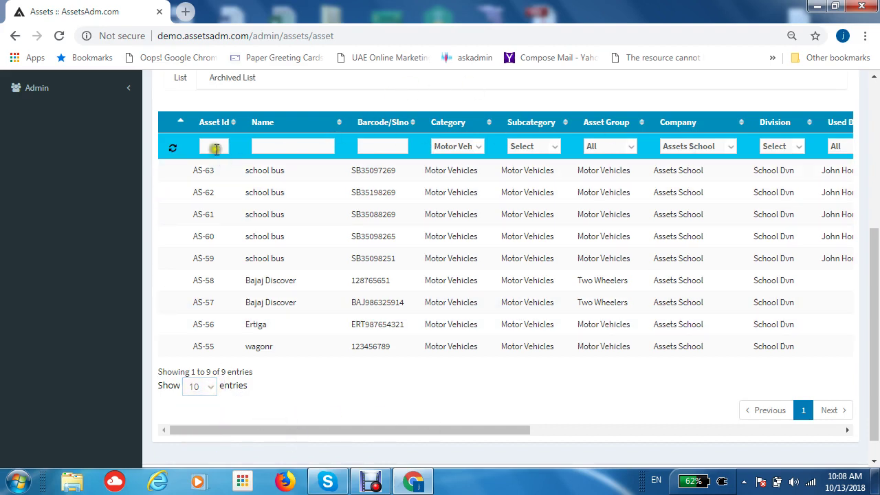
click(171, 151)
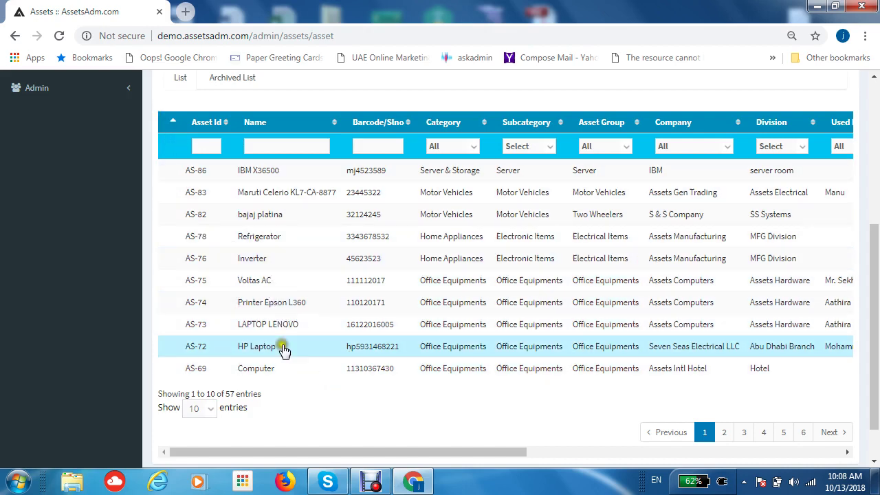
click(297, 198)
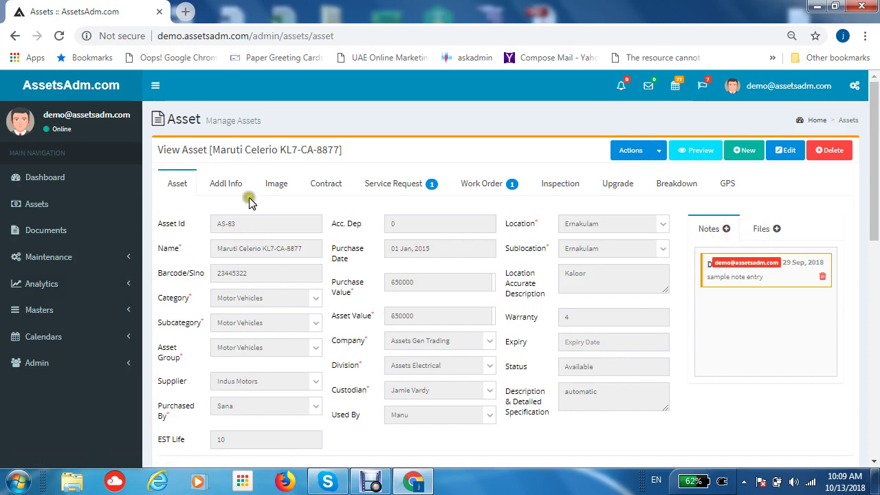
click(231, 187)
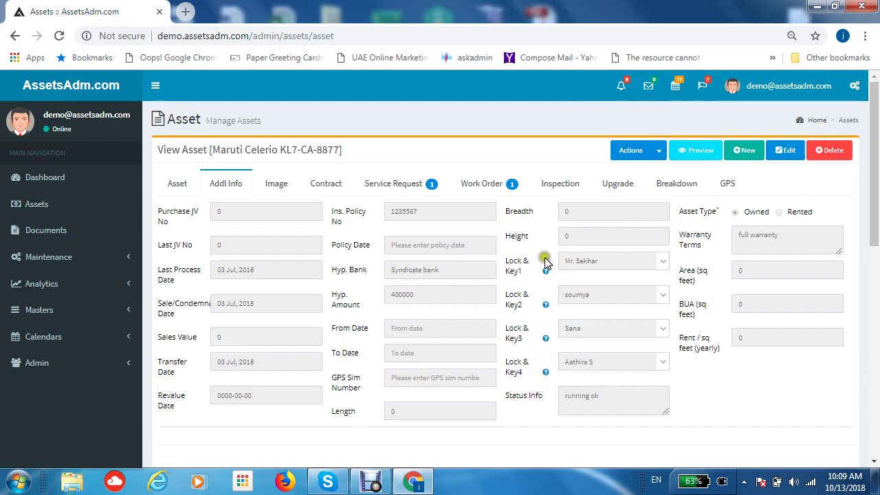
click(282, 187)
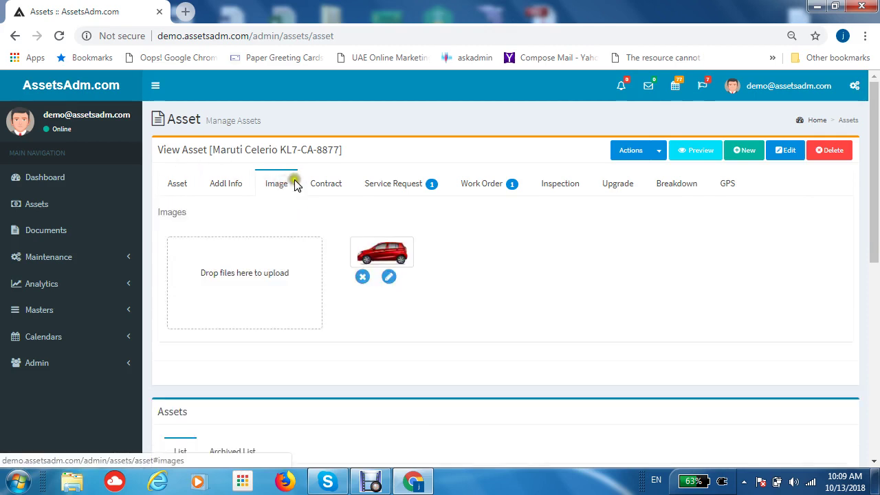
click(333, 187)
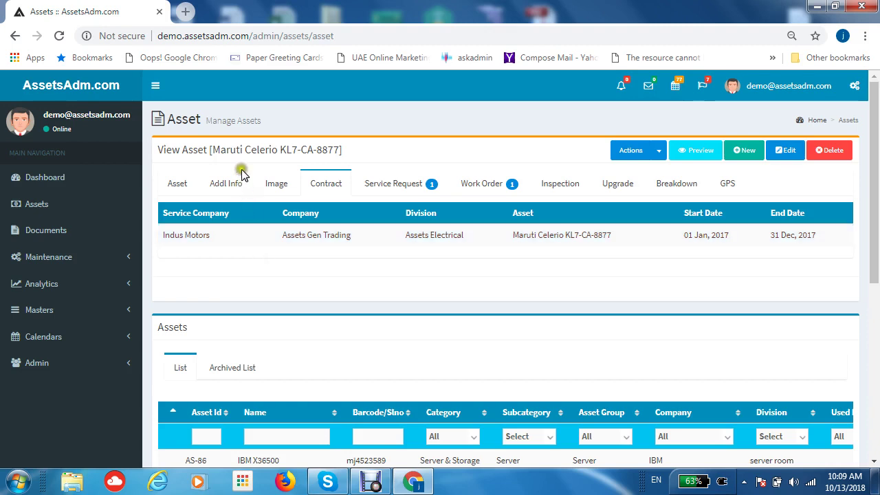
click(313, 236)
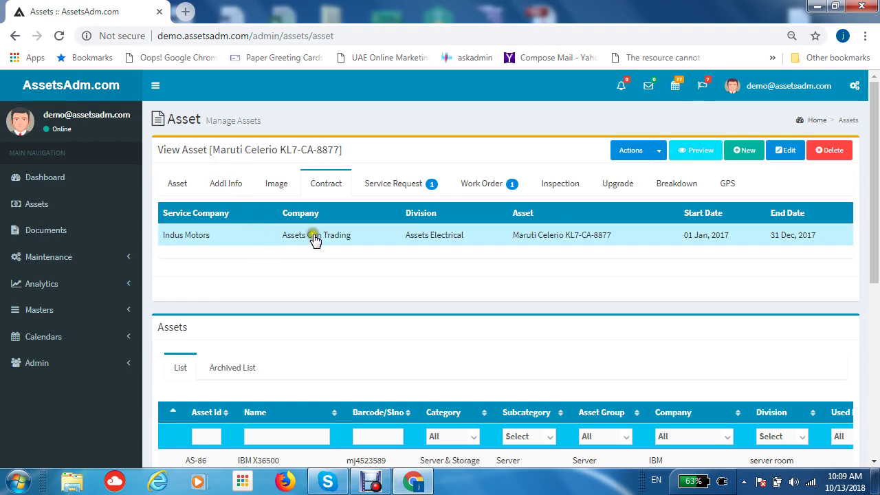
Step: Review the Maruti Celerio's service requests, work orders, inspections, upgrades and breakdowns
click(372, 185)
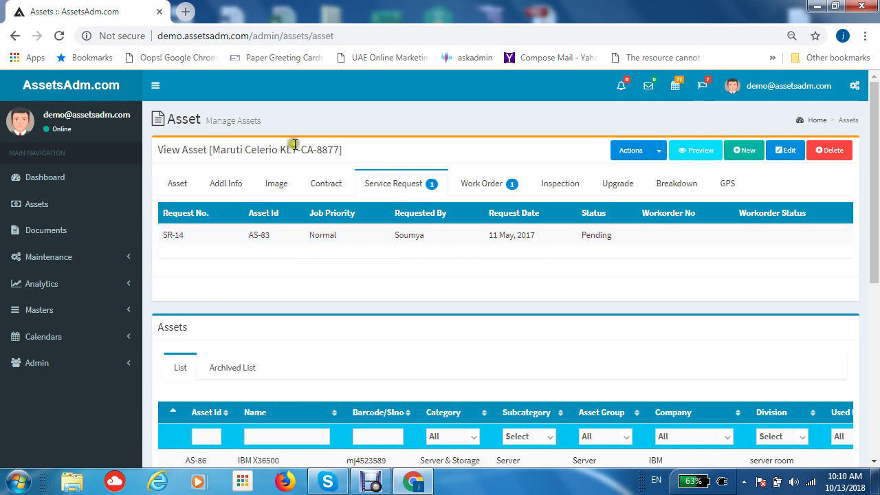
click(483, 187)
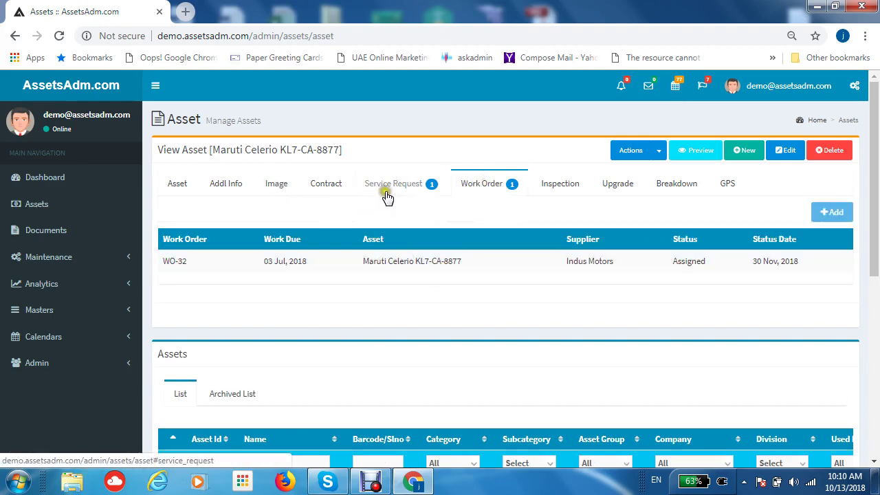
click(557, 189)
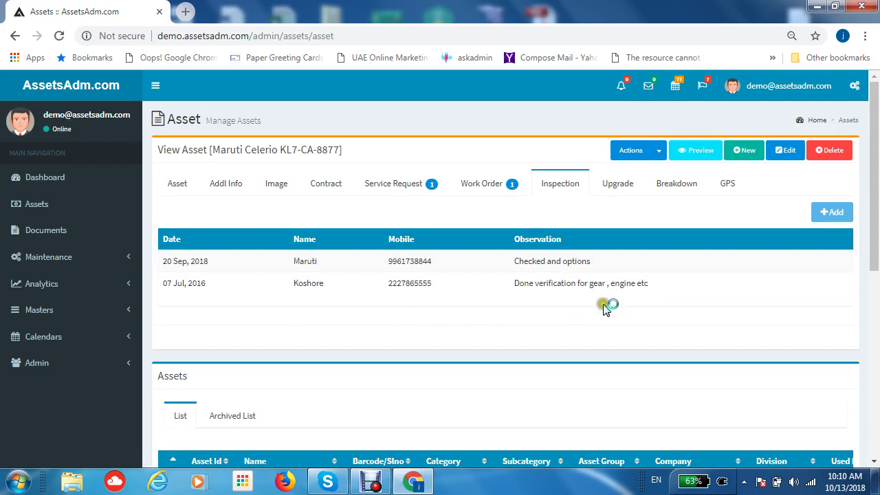
click(612, 196)
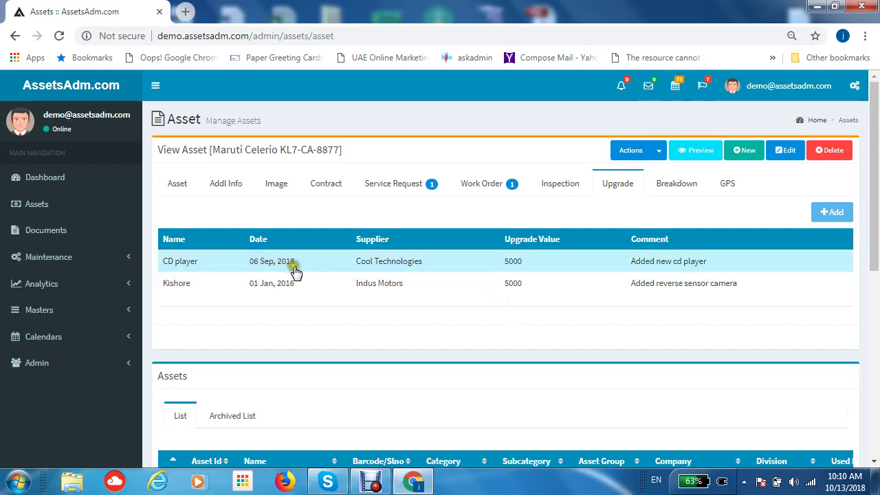
click(680, 187)
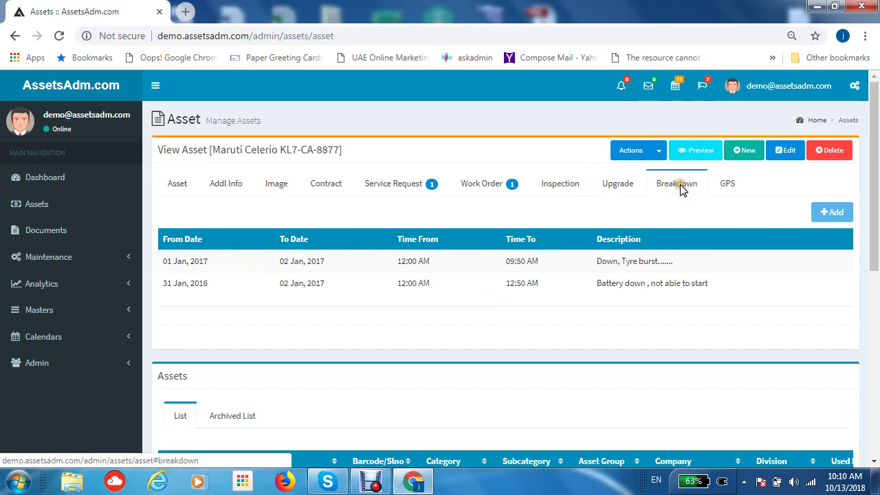
Step: Check the Maruti Celerio's GPS location on the map, return to its main details and review the asset's revision history
click(727, 184)
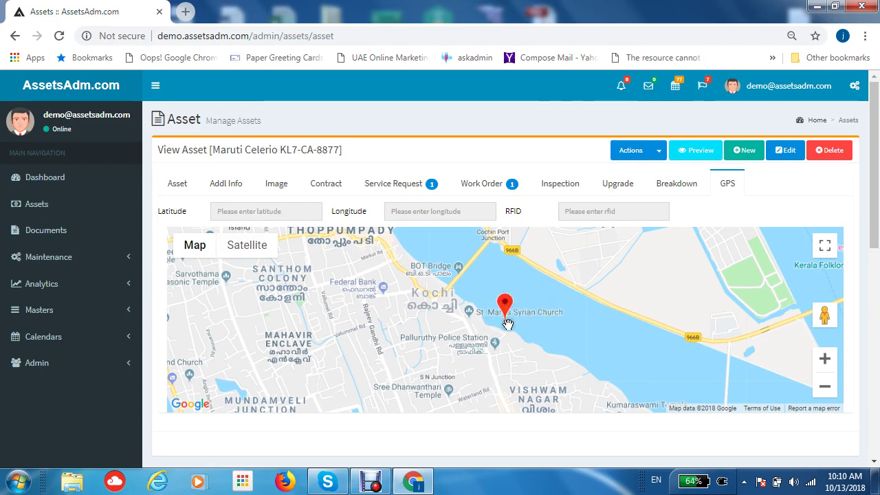
click(184, 187)
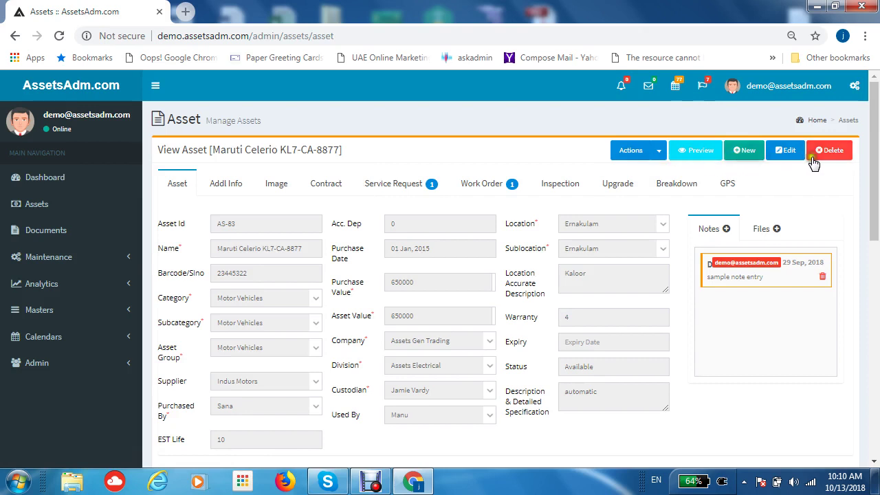
click(659, 151)
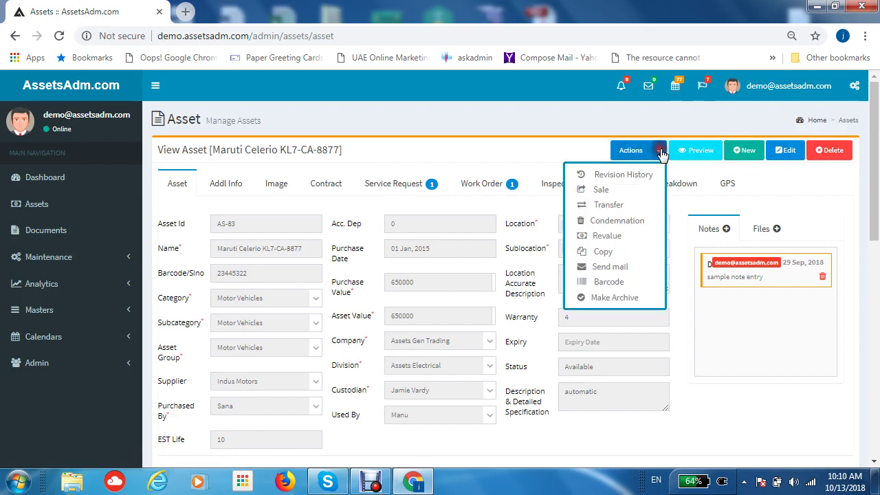
click(627, 177)
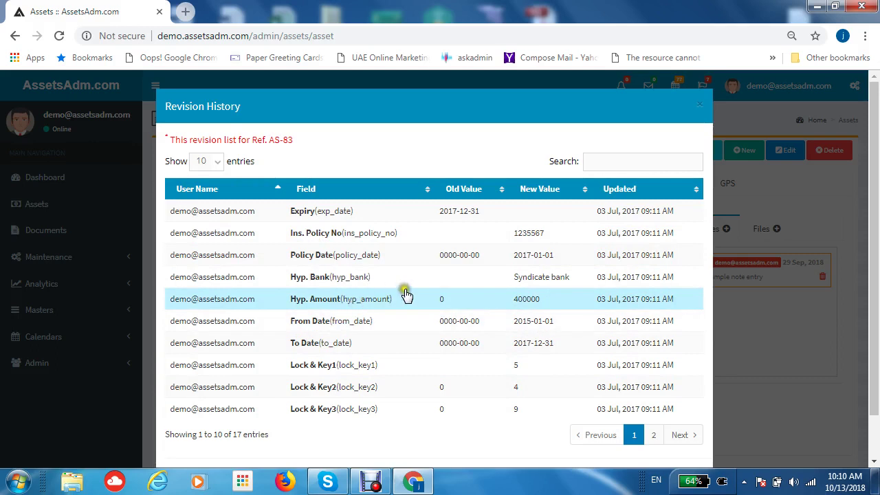
scroll(406, 294, down, 1)
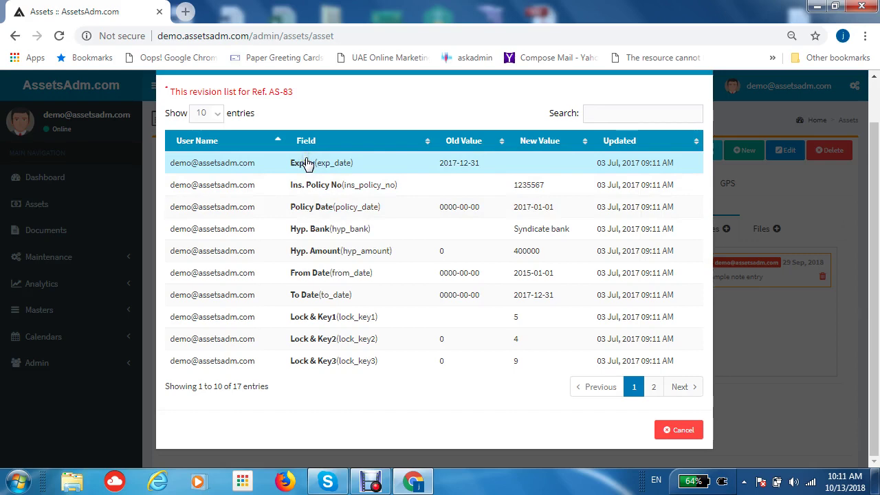
scroll(680, 138, up, 1)
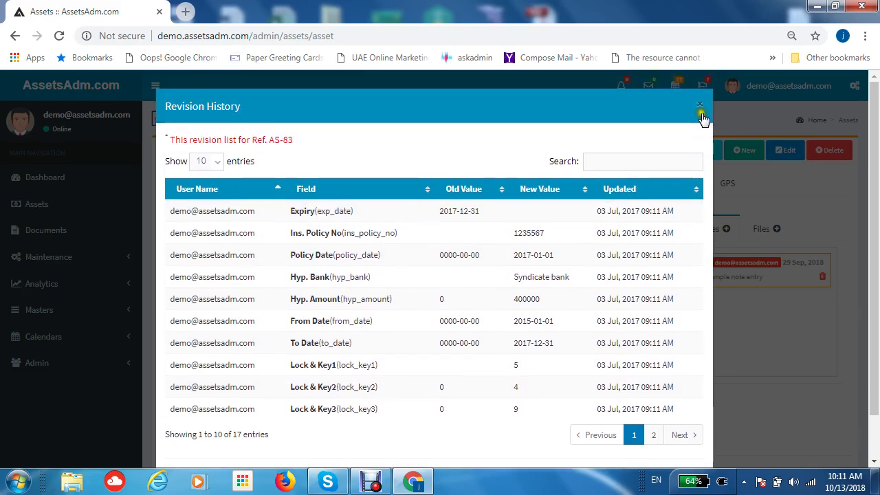
click(701, 103)
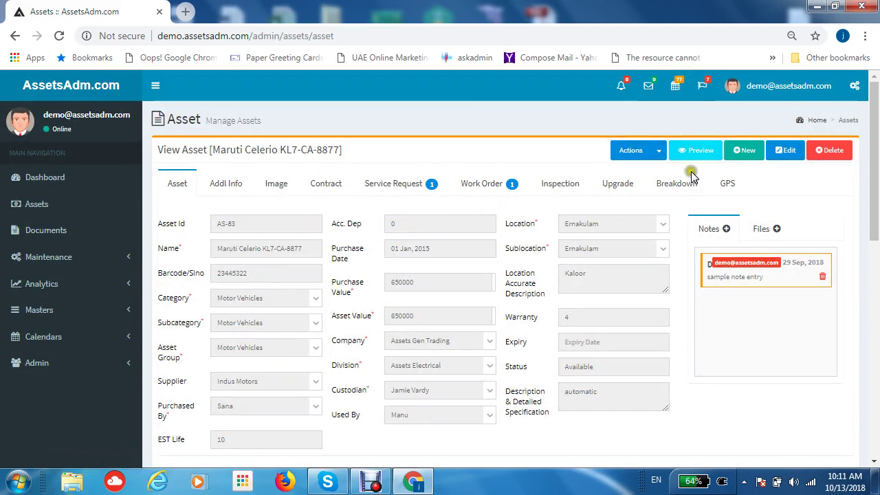
Step: Preview the Maruti Celerio's full asset report through its work order, contract, inspection, breakdown and upgrade sections, and return to the asset record
click(709, 157)
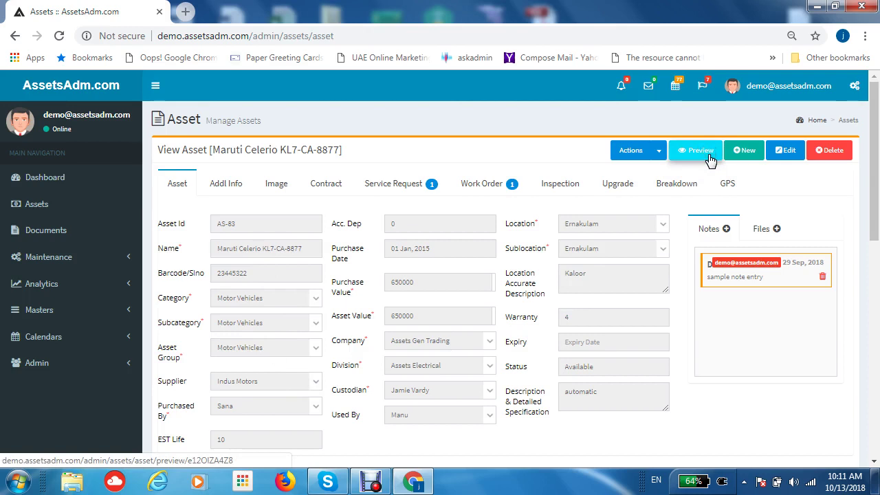
click(709, 157)
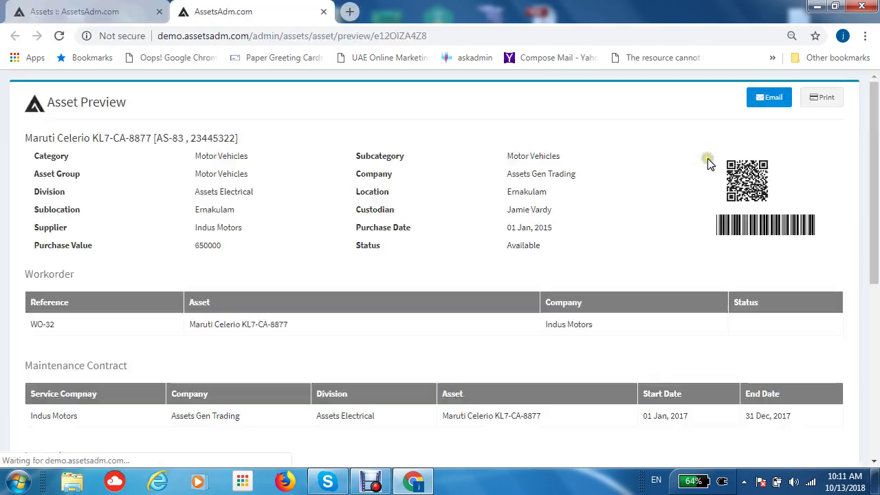
scroll(440, 171, down, 4)
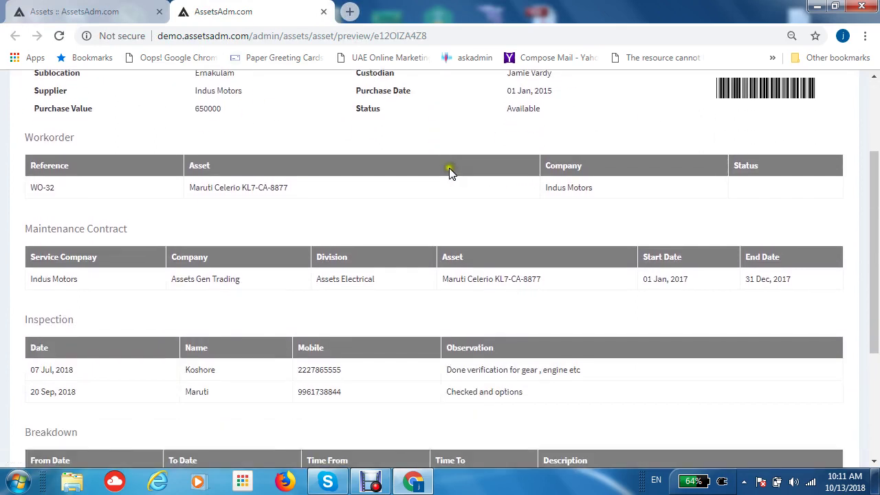
scroll(454, 172, down, 1)
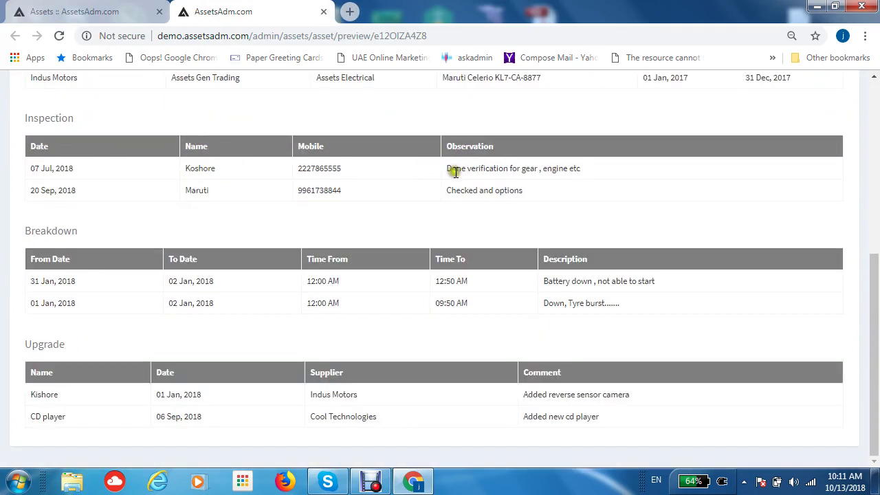
scroll(463, 177, up, 5)
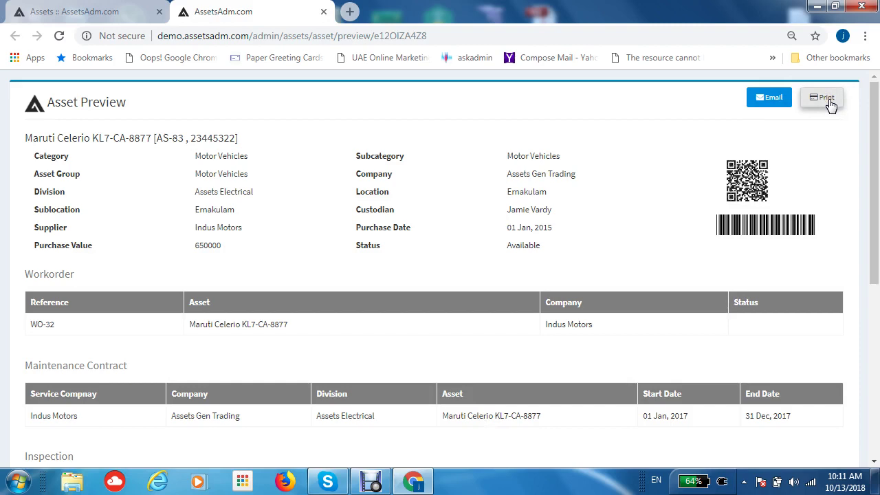
click(118, 12)
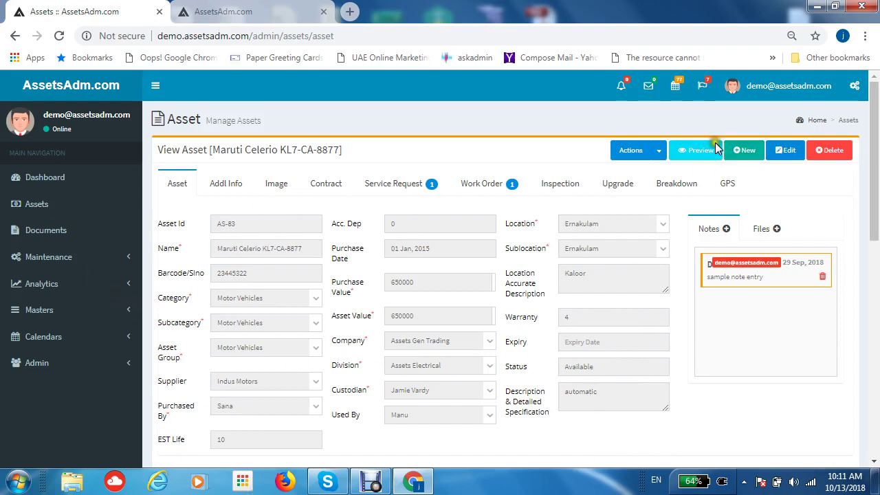
click(787, 163)
Step: Open the documents list and examine its entries and all columns, from reference and name through to expiry date and status
click(50, 236)
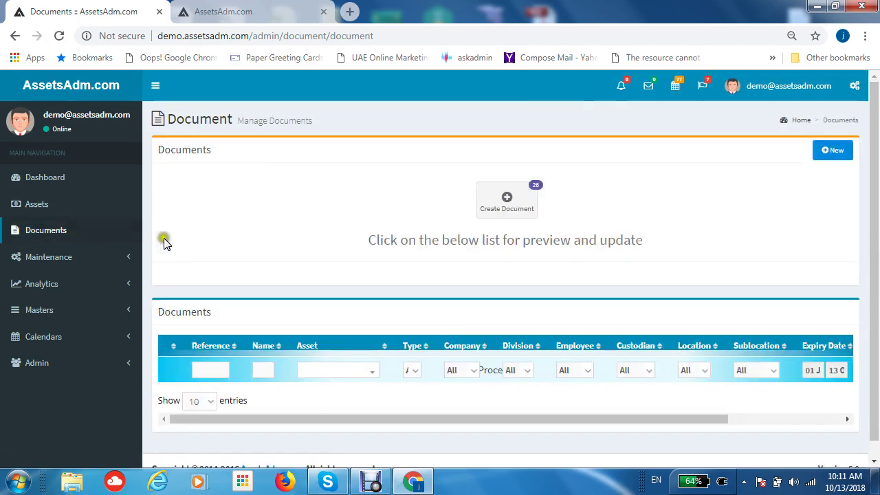
scroll(247, 225, down, 1)
scroll(248, 226, down, 3)
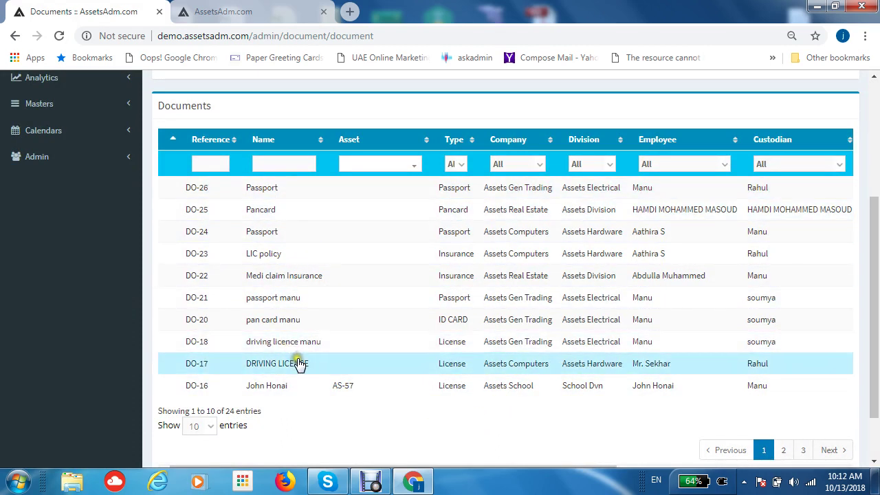
scroll(385, 255, up, 3)
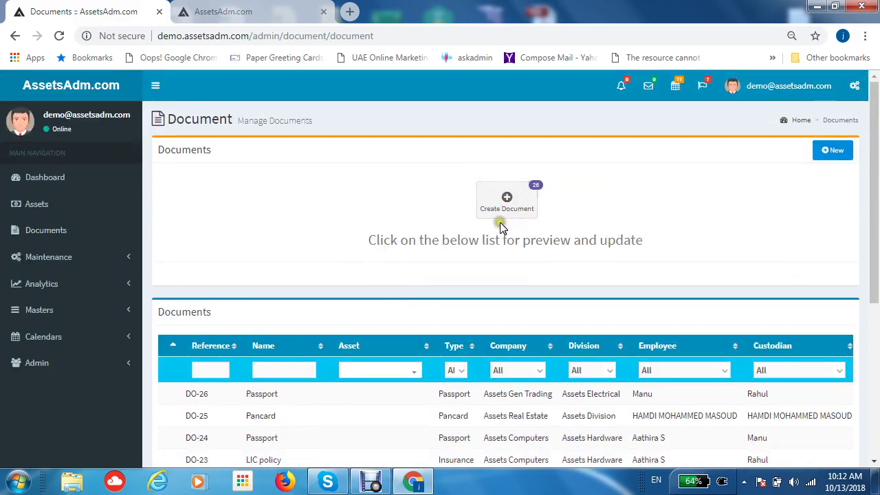
scroll(500, 222, down, 2)
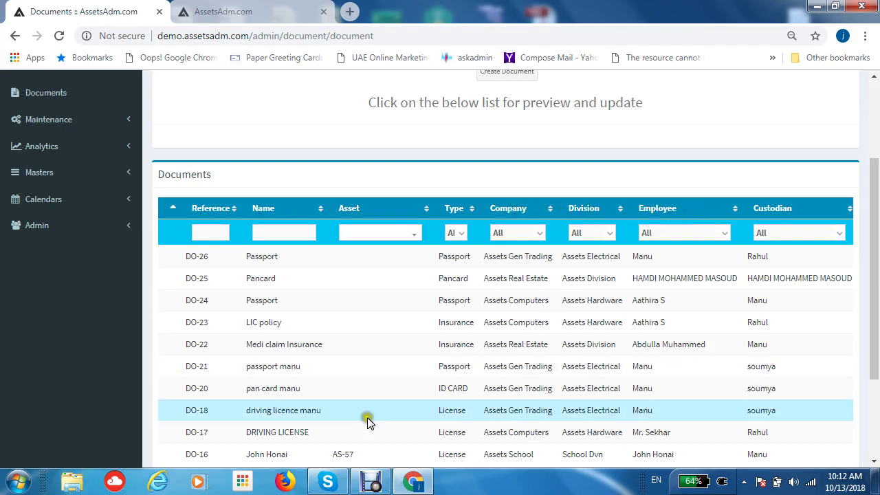
scroll(412, 426, down, 2)
click(426, 406)
drag(426, 406, 753, 401)
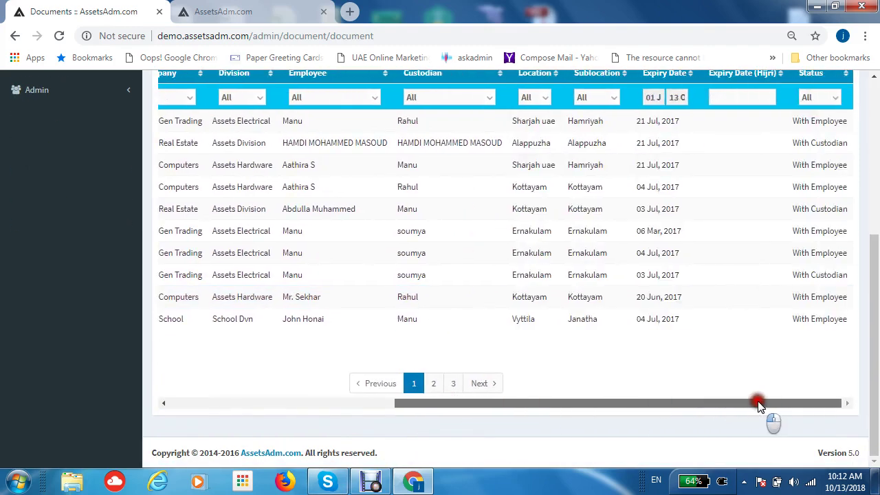
scroll(727, 369, up, 2)
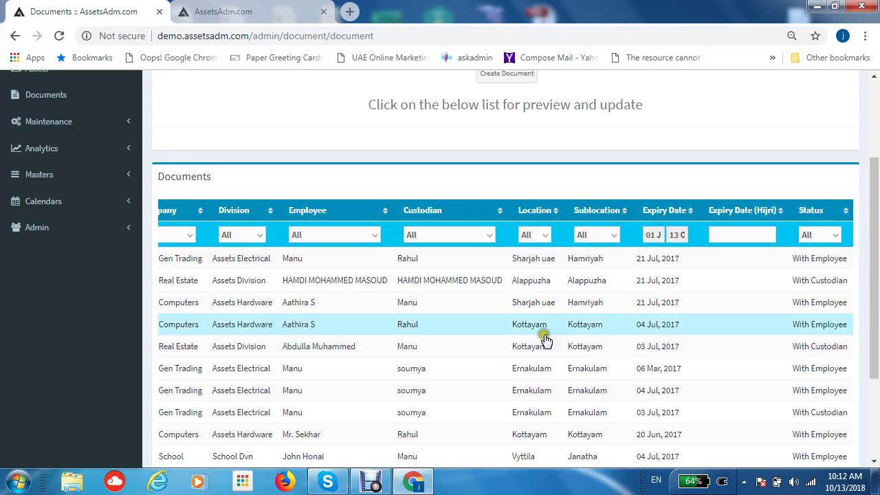
scroll(527, 352, down, 3)
drag(536, 407, 282, 404)
scroll(380, 364, up, 3)
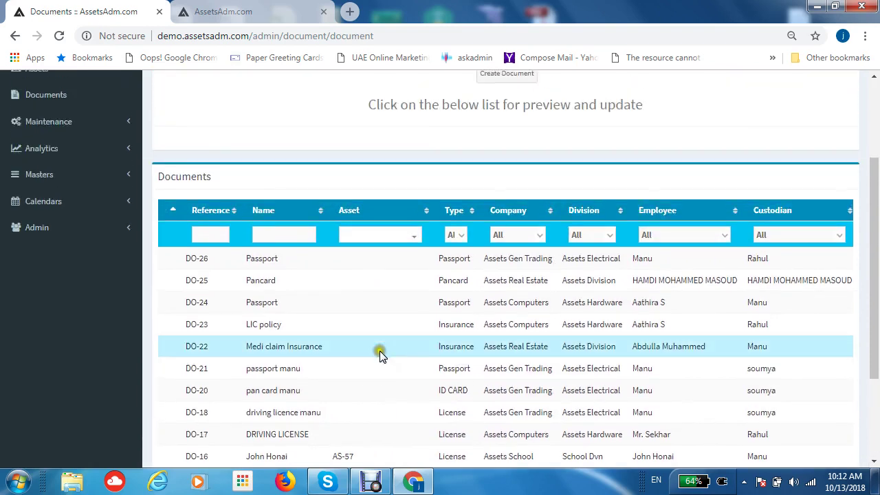
Step: Open the Passport document DO-26 and review its details, notes and files
click(366, 266)
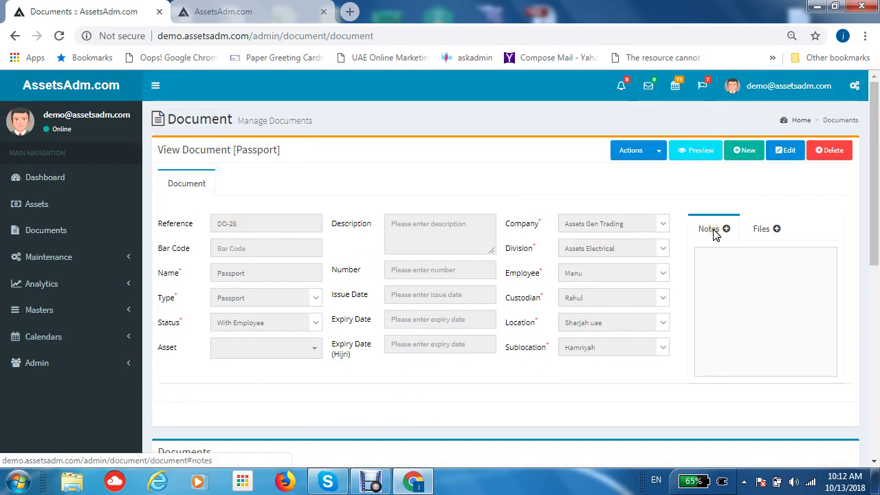
click(763, 237)
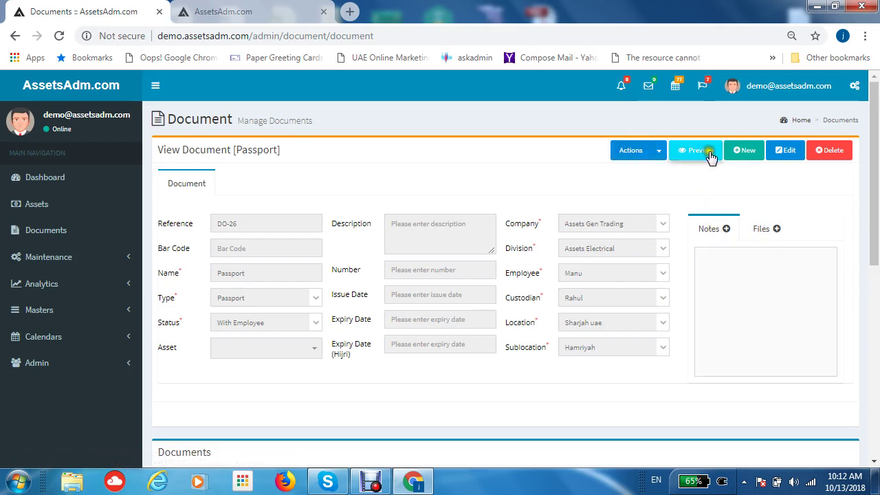
scroll(369, 289, down, 1)
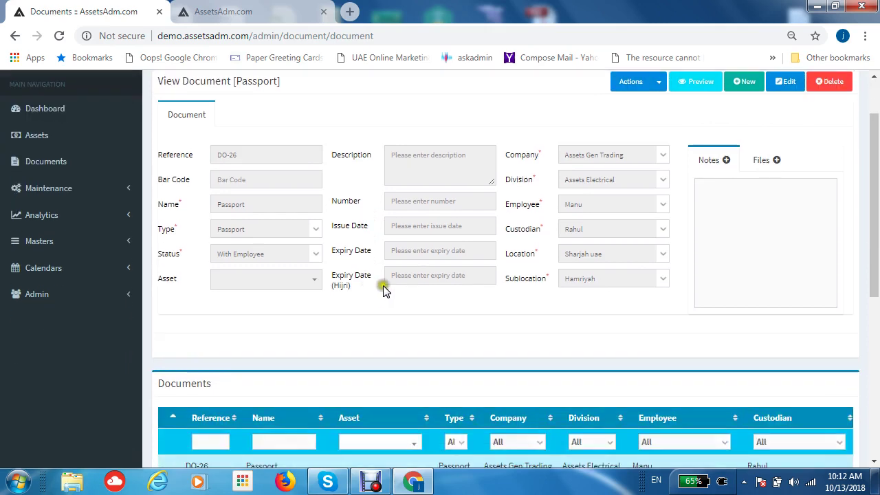
Step: Open the maintenance service requests, review the list and bring up a blank new service request form
click(55, 188)
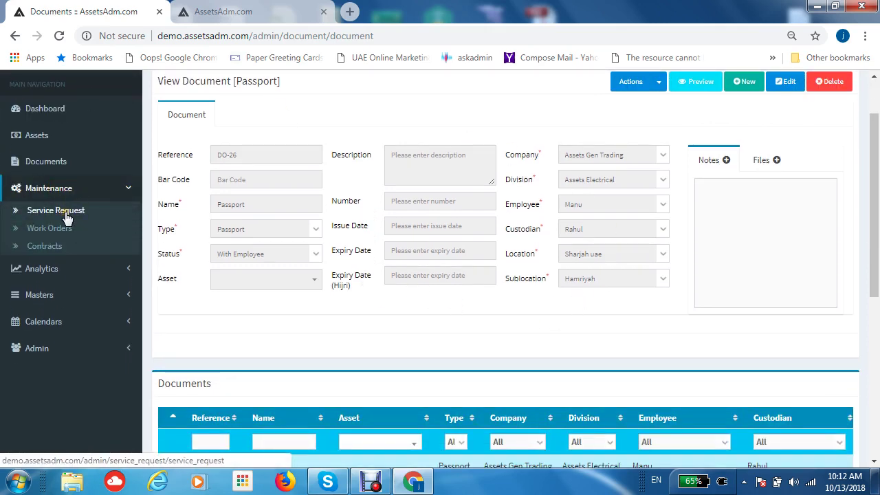
click(61, 212)
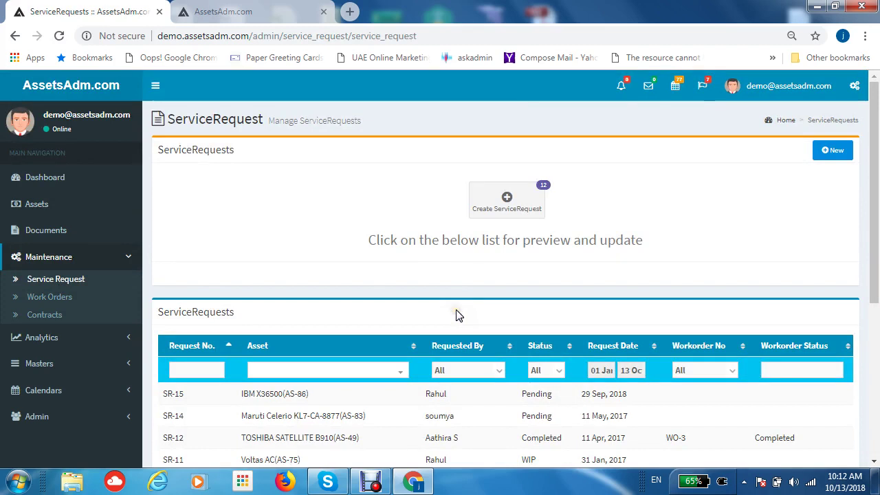
scroll(458, 314, down, 2)
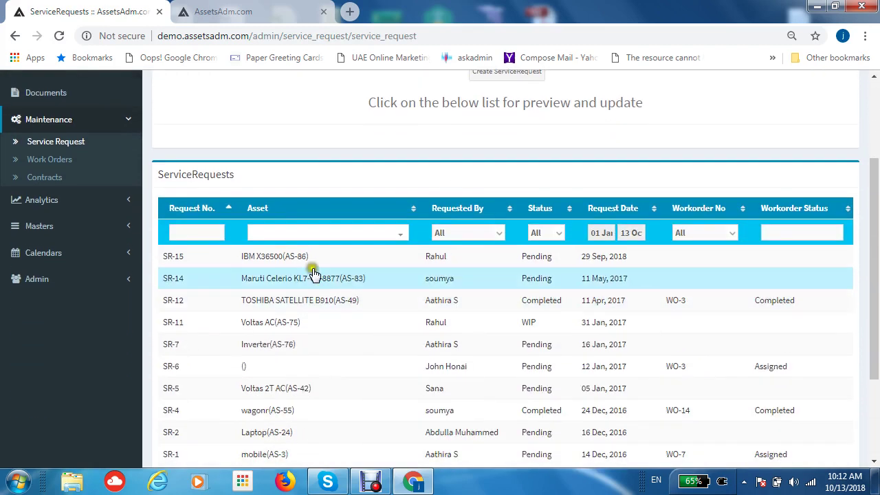
scroll(344, 279, down, 2)
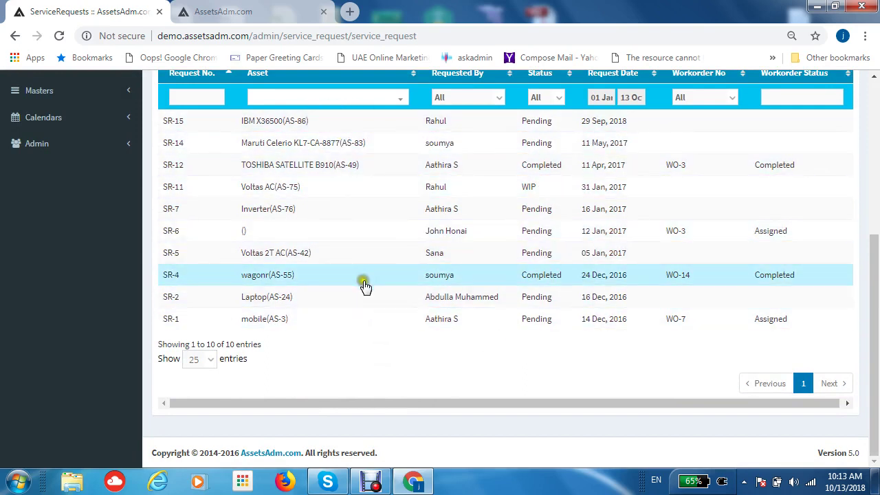
scroll(366, 276, up, 2)
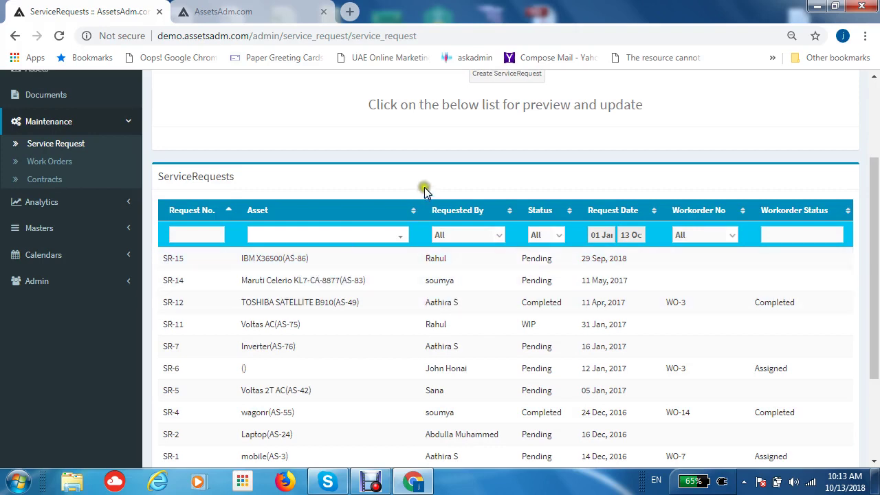
scroll(478, 133, up, 2)
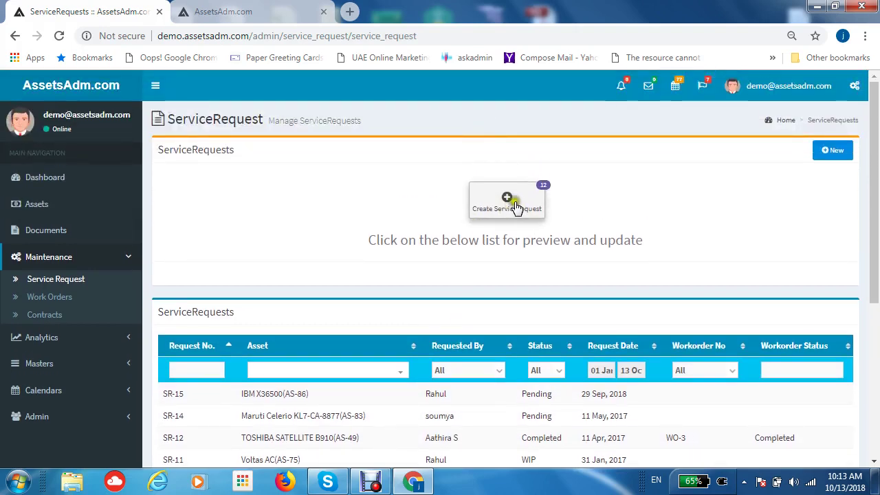
click(510, 214)
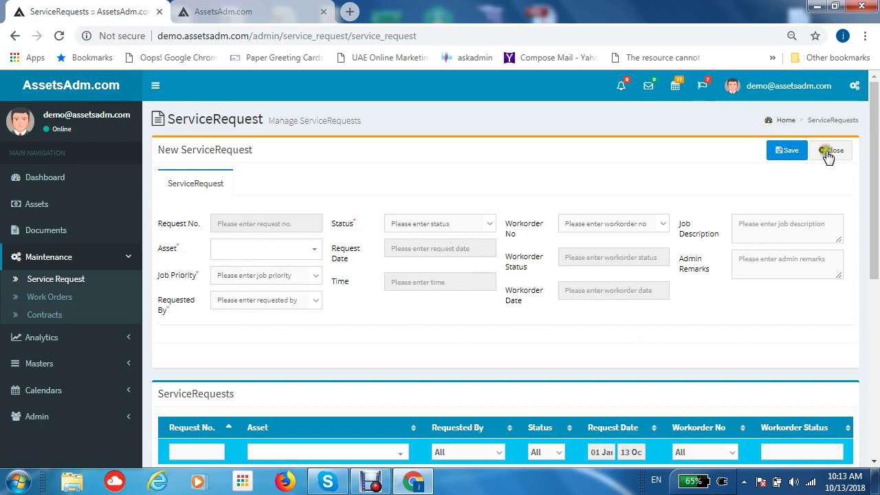
Step: Filter the service request list by status Pending and show its entries-per-page choices
scroll(595, 298, down, 3)
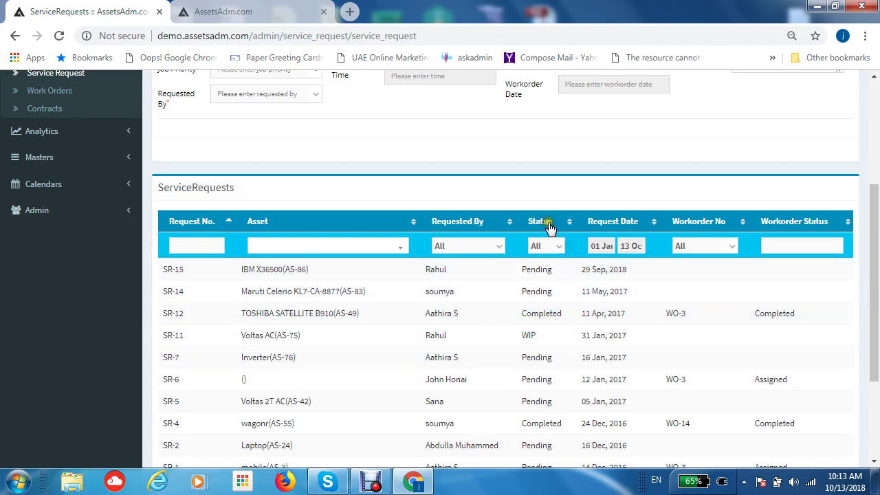
click(557, 240)
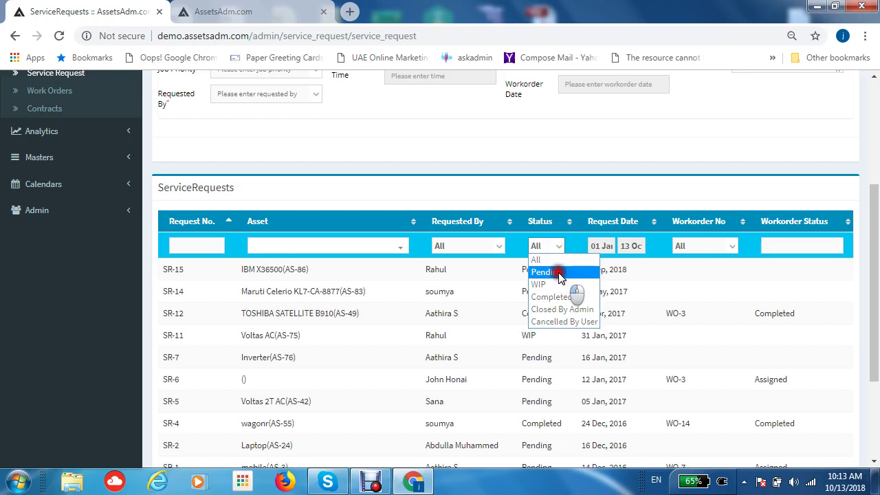
click(558, 272)
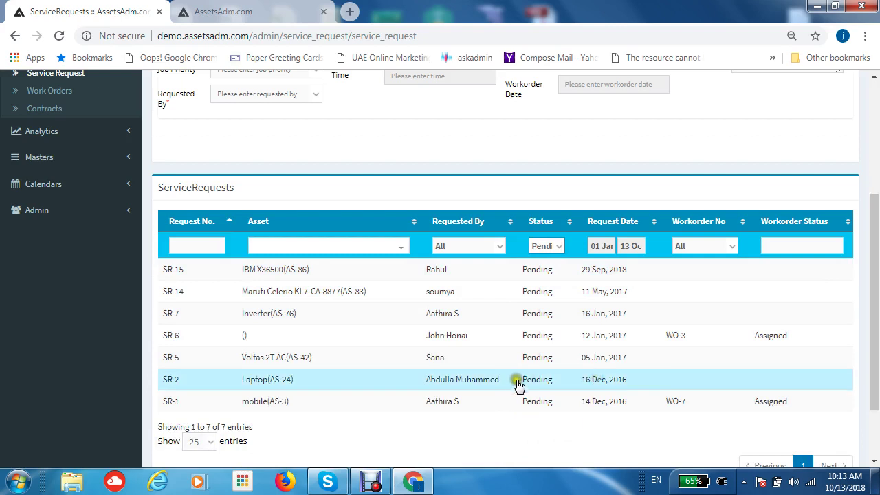
scroll(490, 370, up, 2)
scroll(487, 367, down, 2)
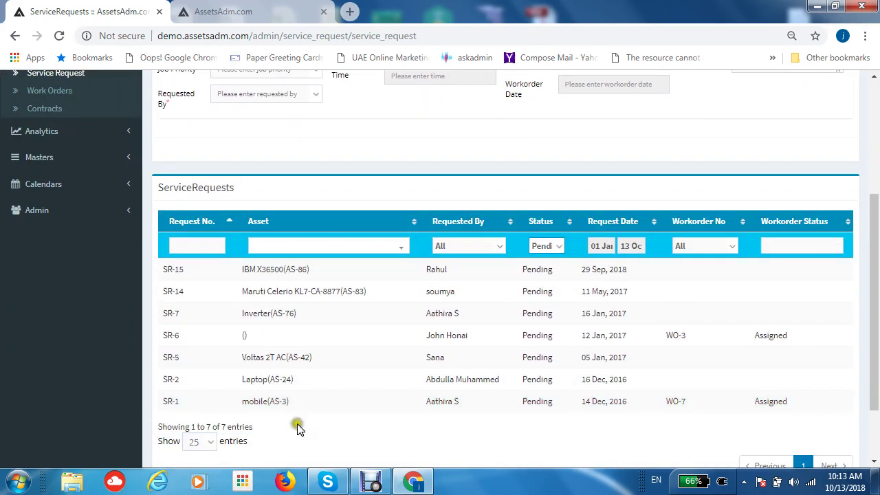
click(212, 442)
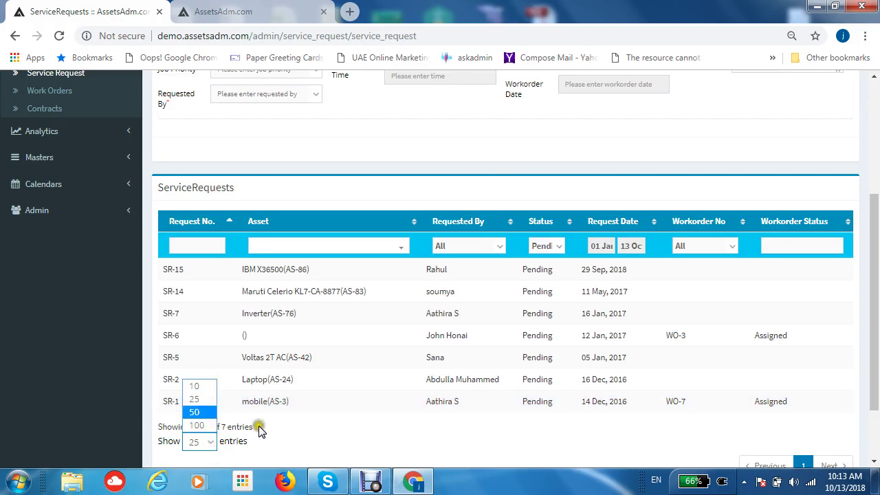
Step: Open the maintenance work orders, review the list and bring up a blank new work order form
click(330, 450)
scroll(413, 409, up, 3)
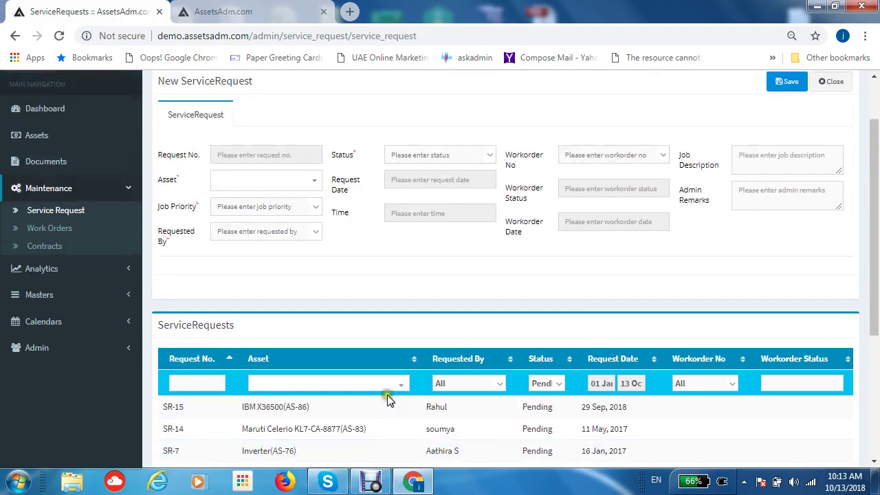
click(55, 298)
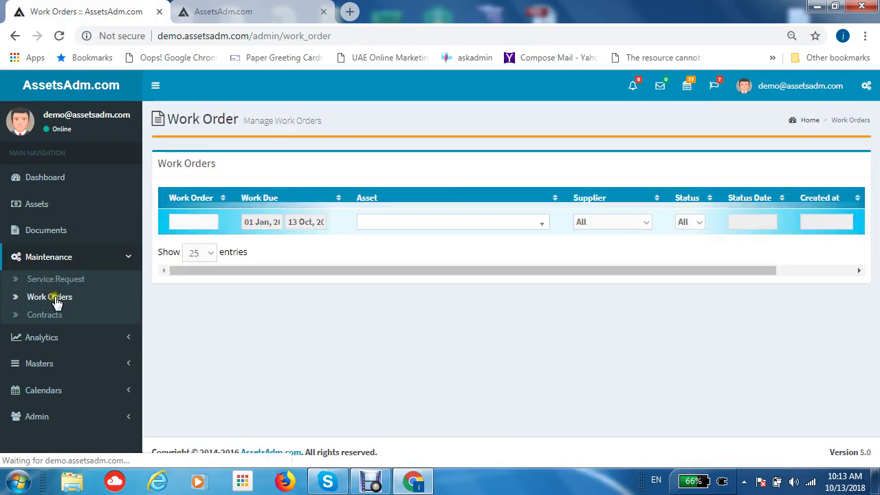
scroll(304, 259, down, 3)
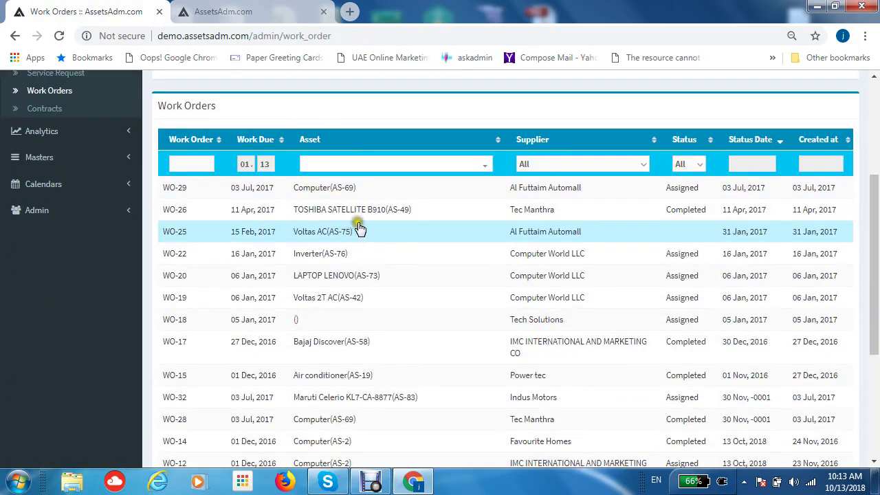
scroll(394, 281, down, 4)
scroll(397, 285, up, 5)
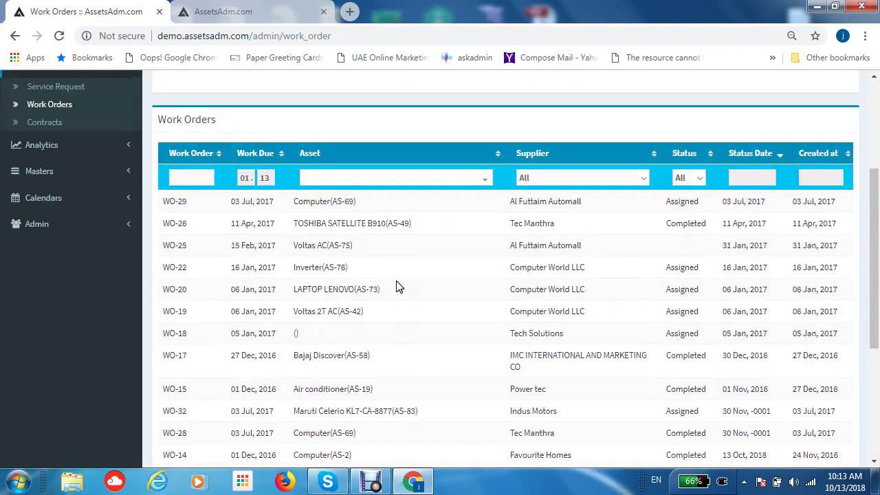
scroll(399, 286, up, 2)
click(505, 195)
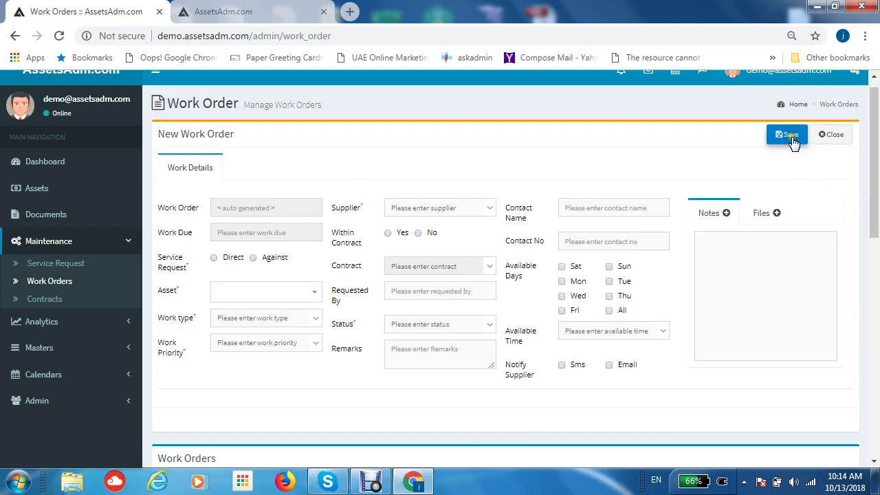
Step: Filter the work orders list by status Assigned and review the matching entries
scroll(466, 272, down, 5)
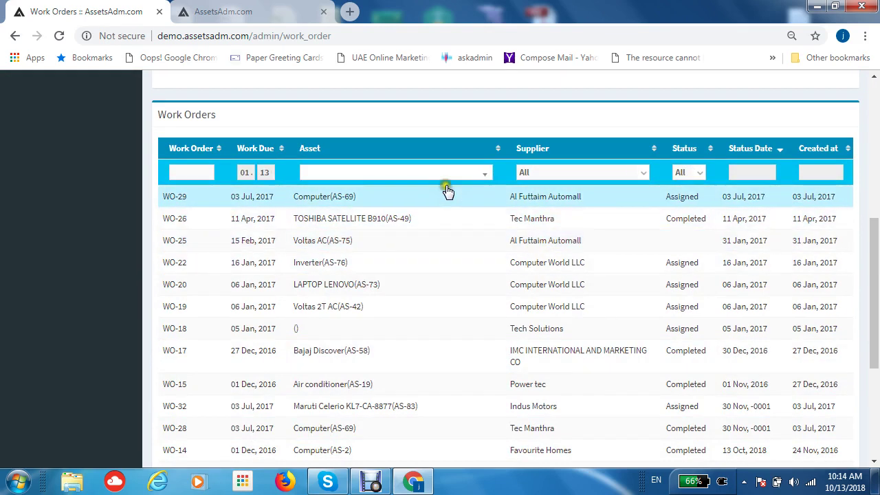
click(702, 172)
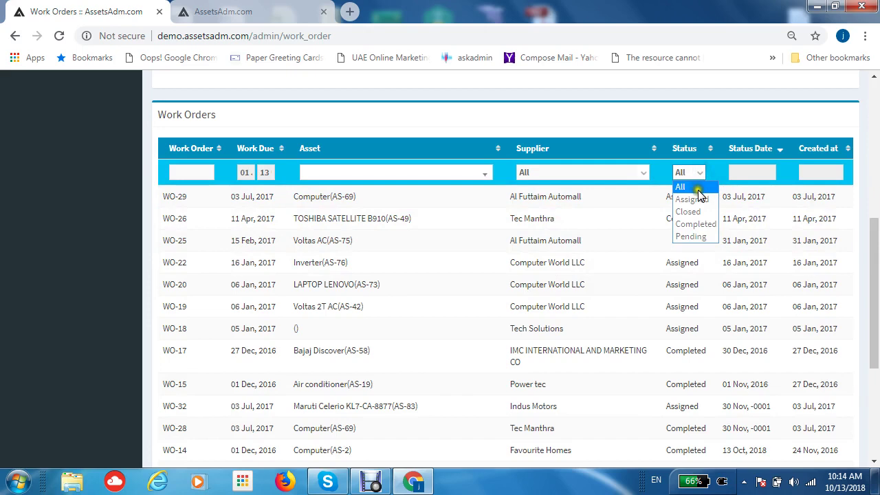
click(692, 198)
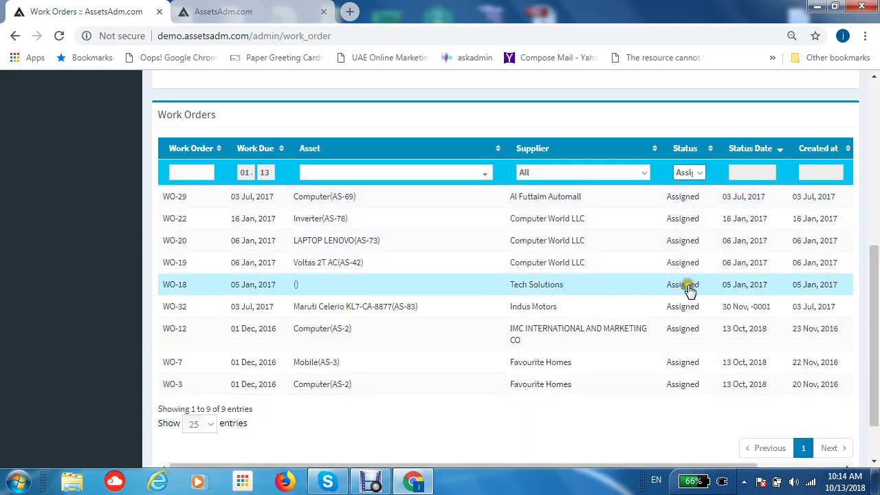
scroll(599, 349, down, 2)
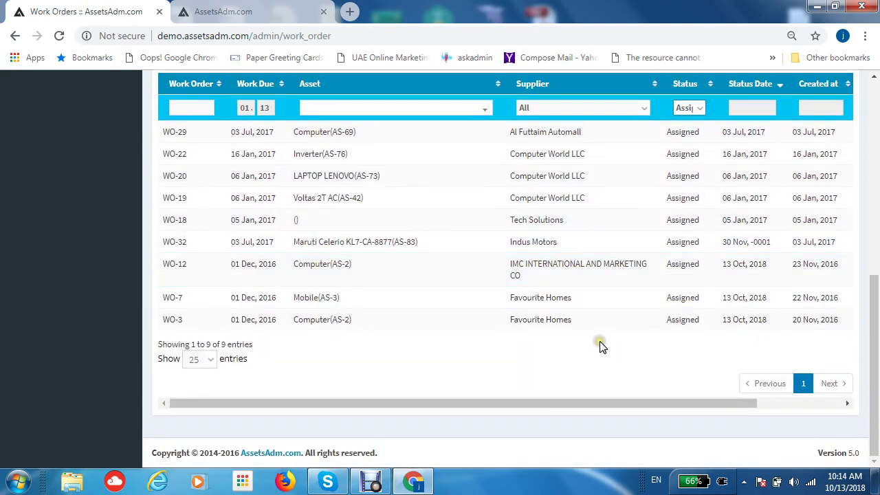
scroll(594, 342, up, 6)
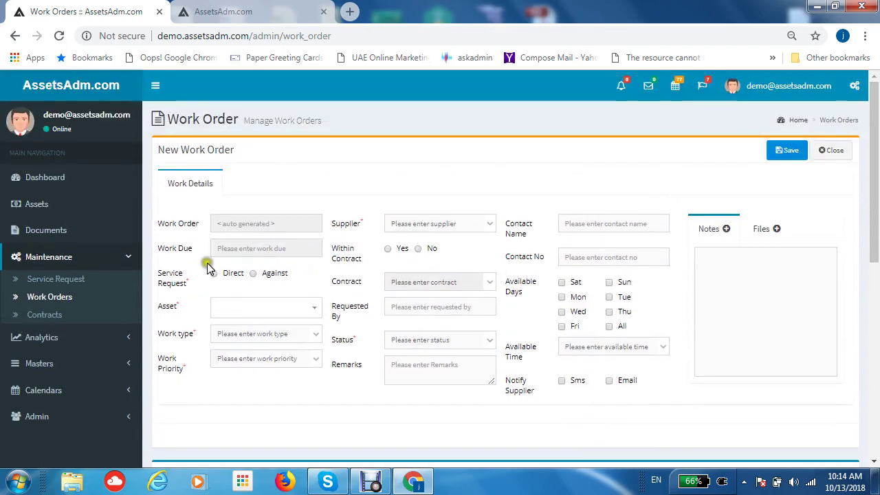
Step: Open the maintenance contracts, review the list and bring up a blank new contract form
click(65, 316)
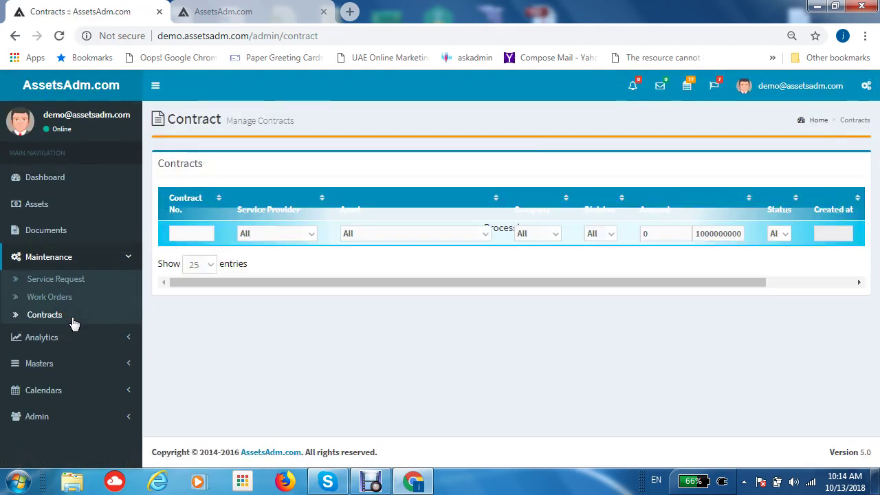
scroll(401, 295, down, 6)
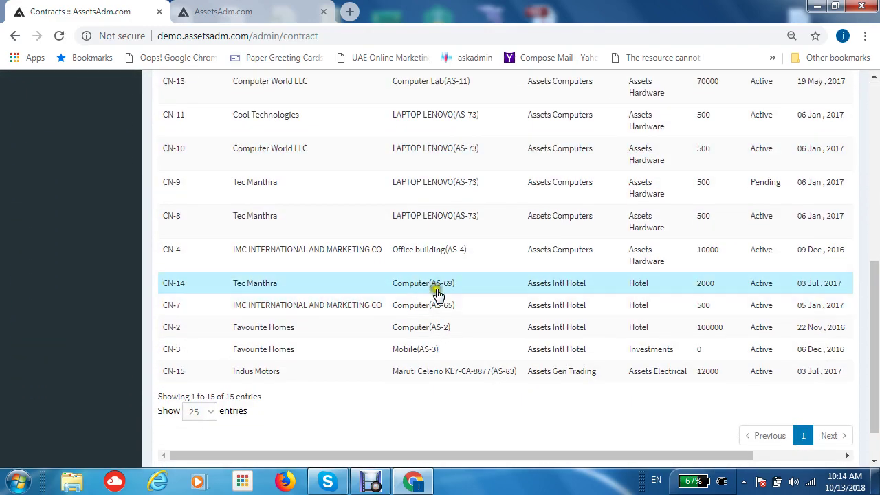
scroll(434, 294, up, 4)
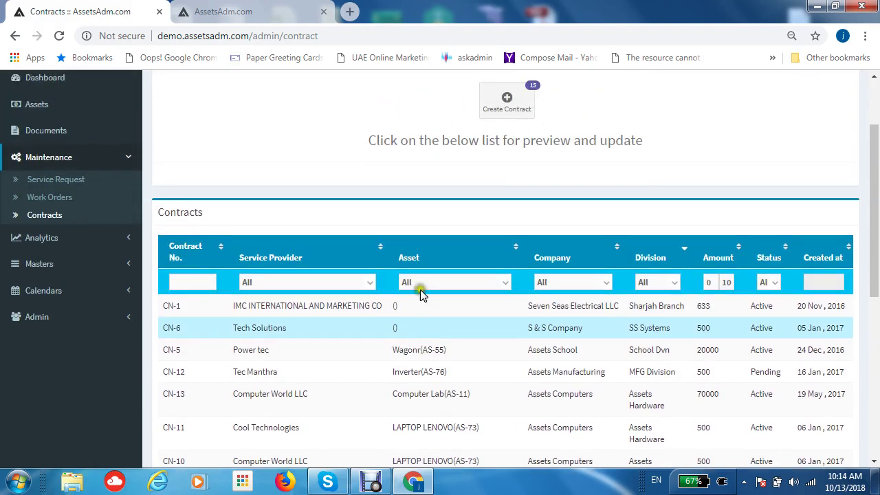
scroll(481, 240, up, 2)
click(509, 216)
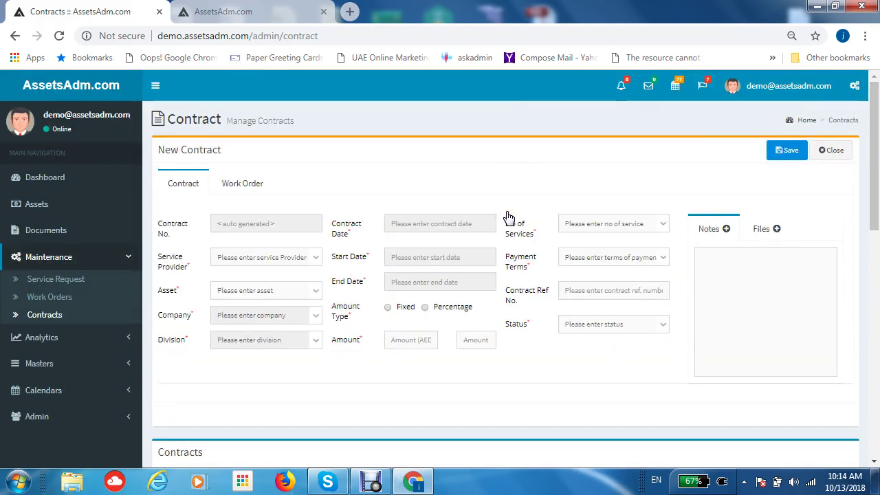
scroll(512, 215, down, 5)
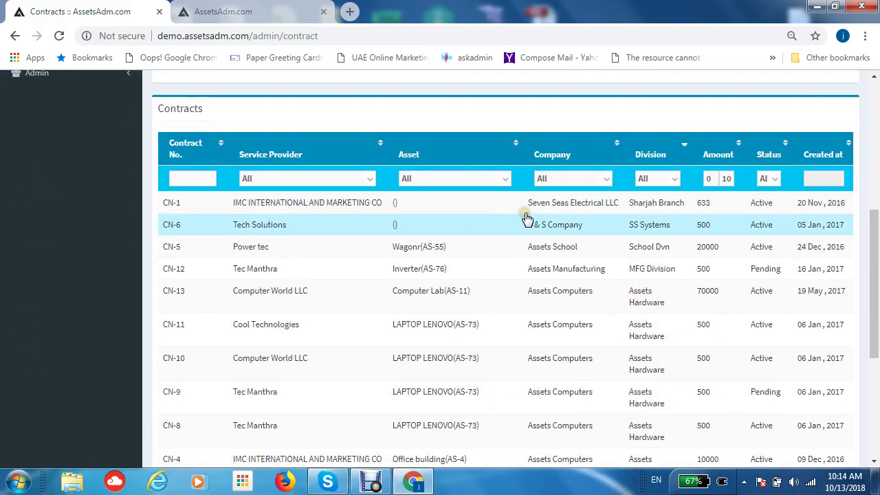
scroll(526, 219, up, 4)
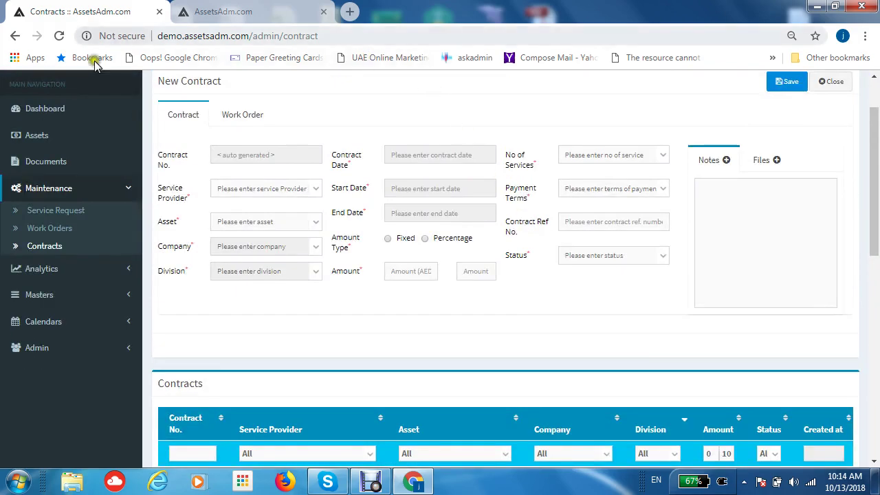
Step: Open the Assets report in Analytics and examine its graph and data summary by asset category
click(43, 269)
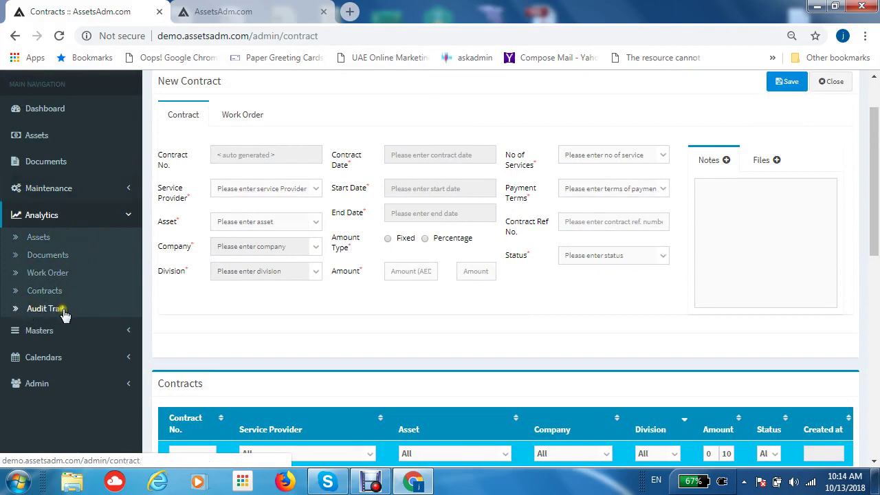
click(40, 238)
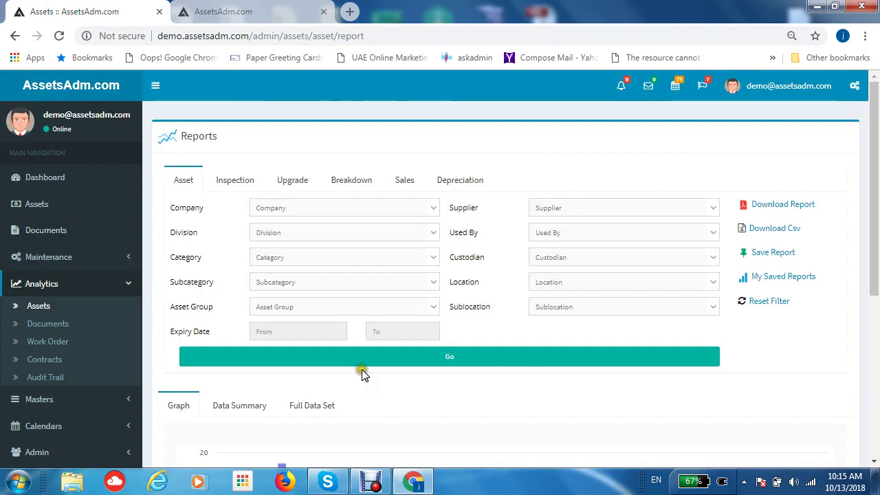
scroll(385, 364, down, 2)
scroll(405, 357, down, 4)
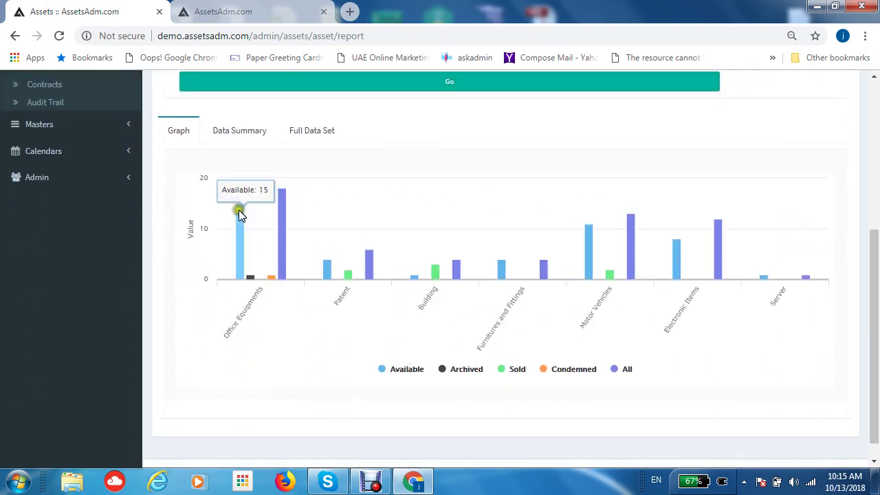
click(239, 132)
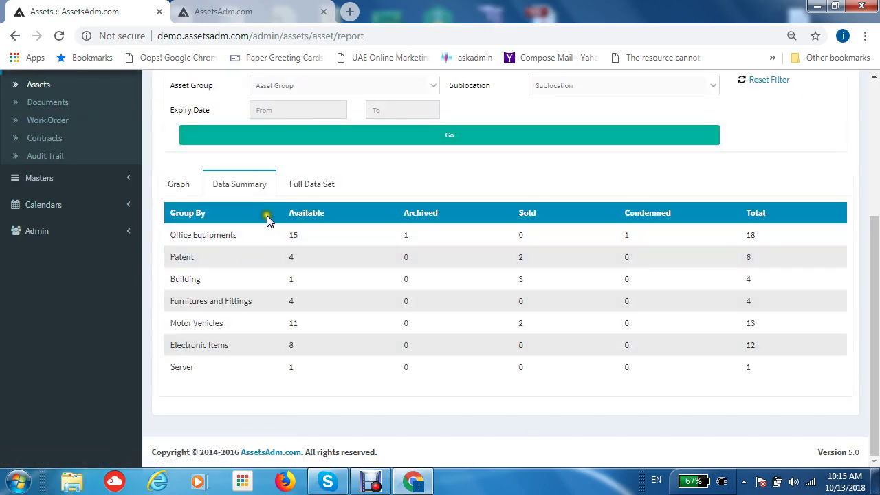
Step: Show the full data set of the asset report and review its records and available report filters
click(309, 183)
scroll(412, 269, down, 8)
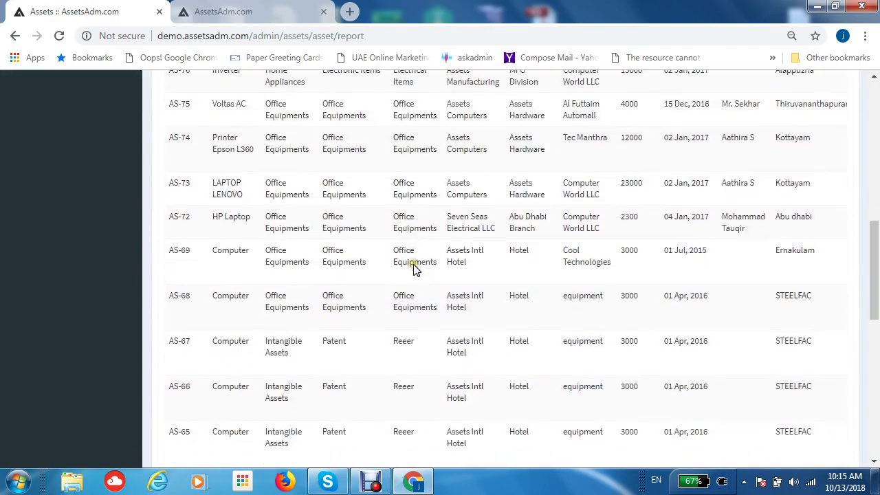
scroll(419, 268, up, 5)
scroll(420, 268, up, 3)
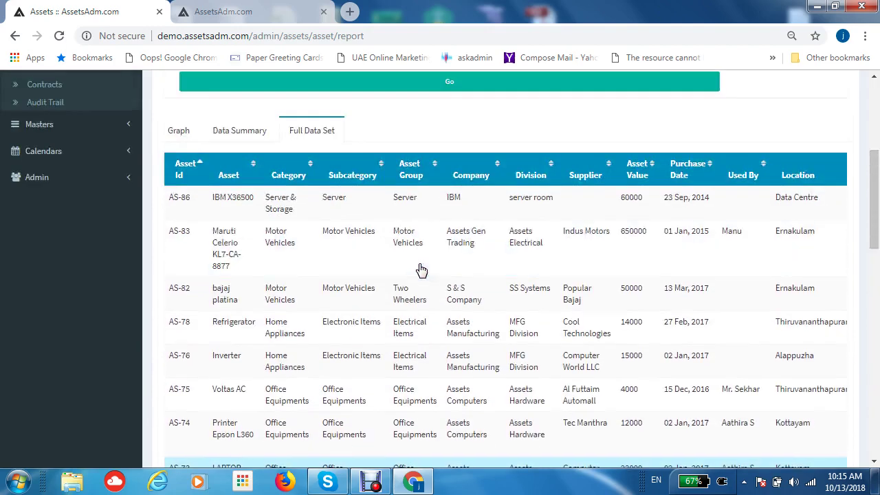
scroll(330, 220, up, 1)
scroll(351, 190, up, 3)
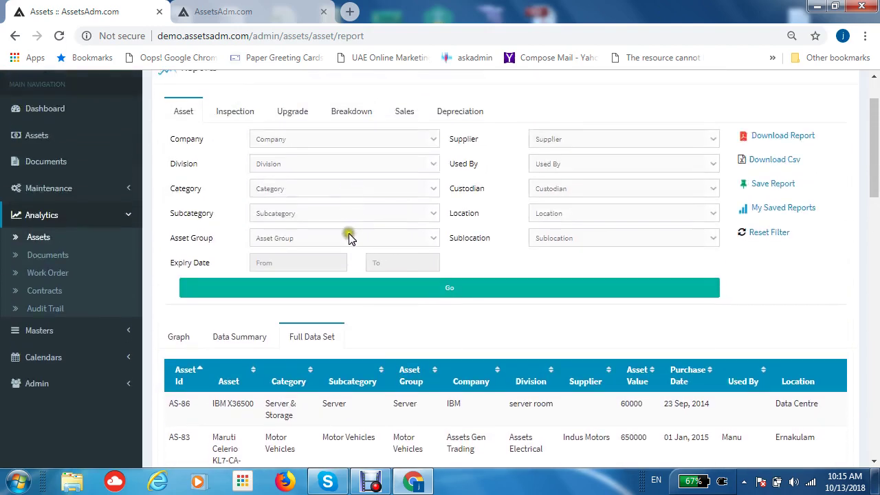
scroll(176, 153, up, 1)
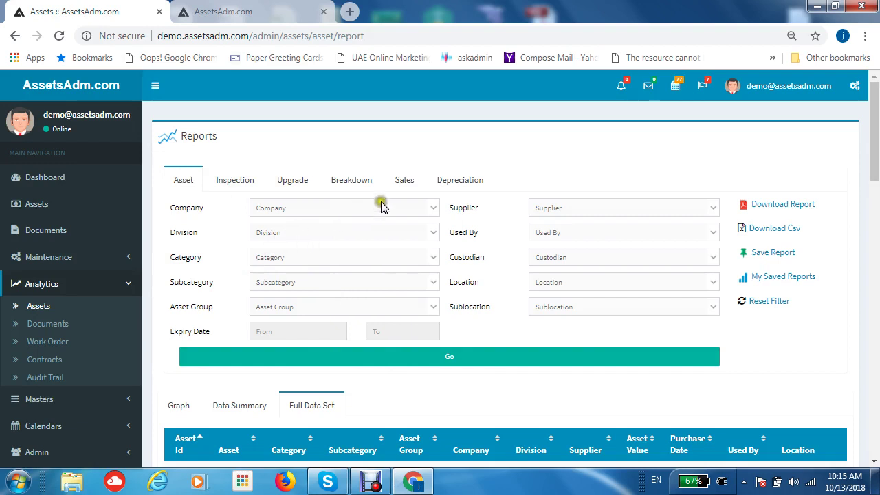
Step: Filter the asset report by company Assets School and category Motor Vehicles, and review the matching records
click(428, 210)
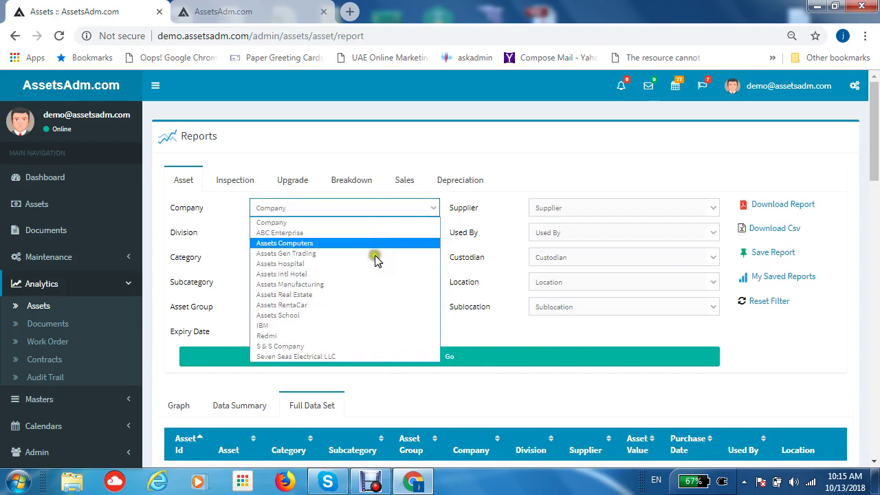
click(365, 315)
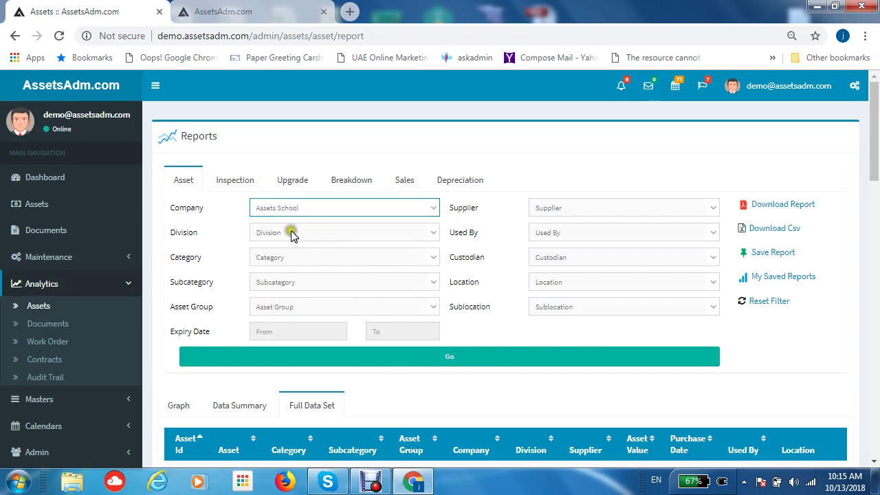
click(433, 261)
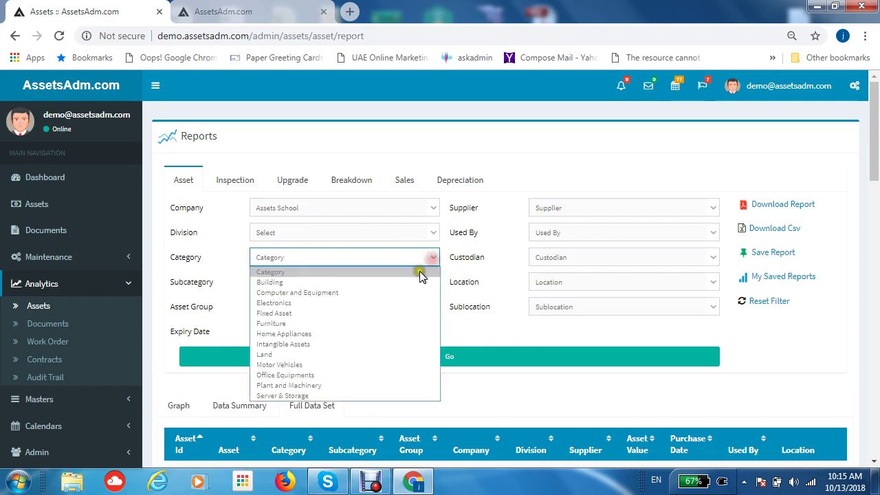
click(381, 365)
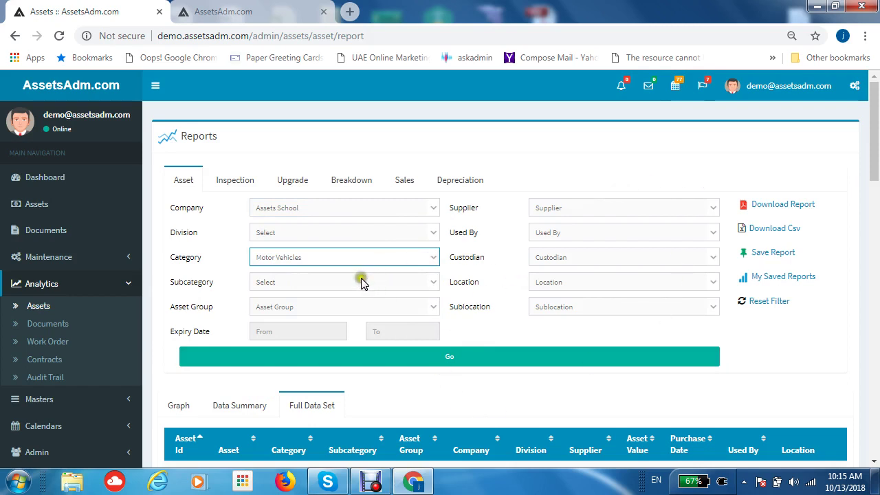
click(466, 359)
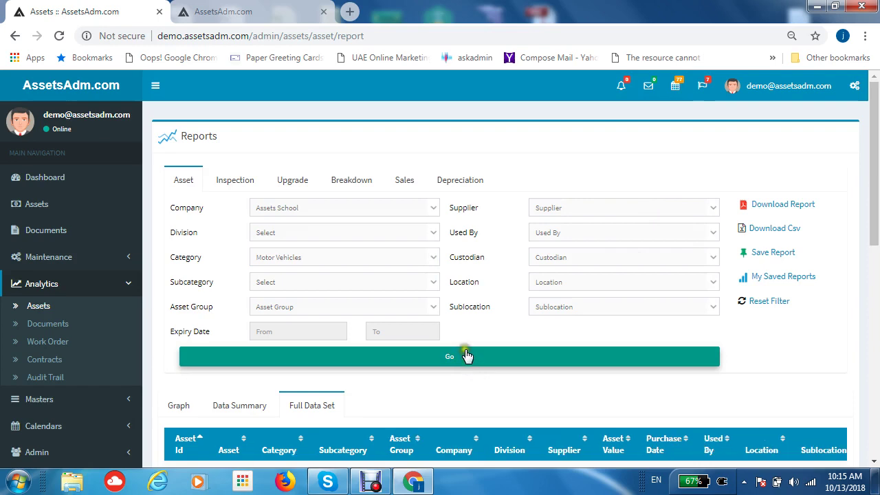
scroll(465, 357, down, 5)
scroll(466, 347, up, 2)
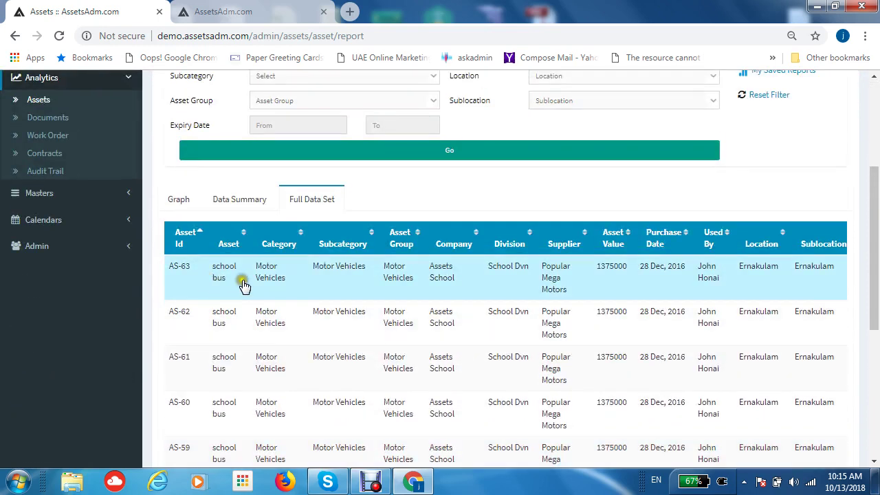
Step: View the data summary and the graph of the filtered Motor Vehicles report
click(246, 198)
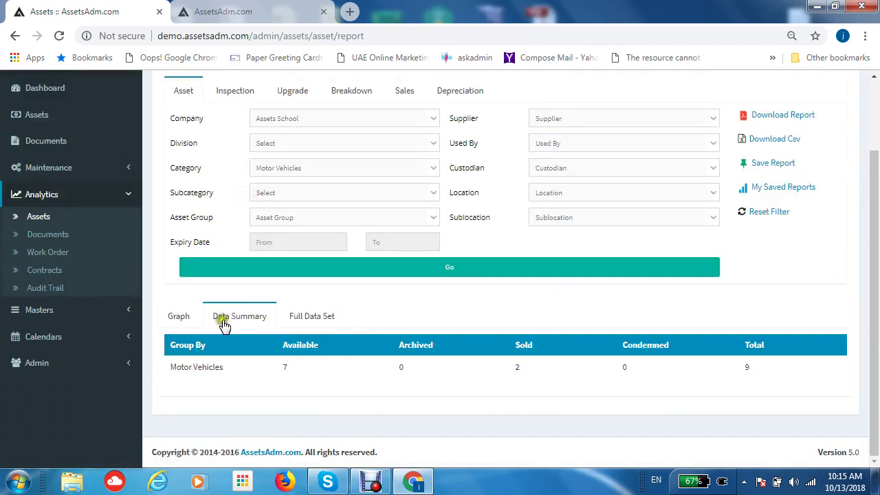
click(171, 318)
mouse_move(362, 302)
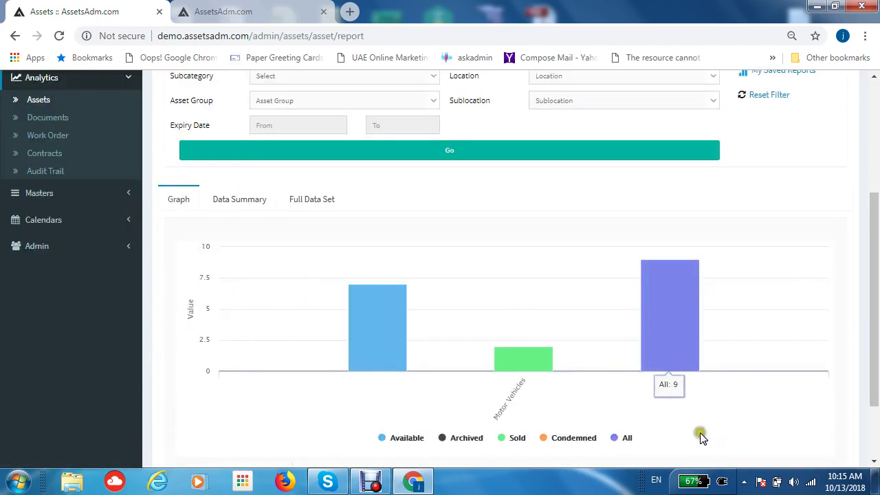
Step: Reset the asset report filters and switch to the Inspection report
scroll(361, 203, up, 3)
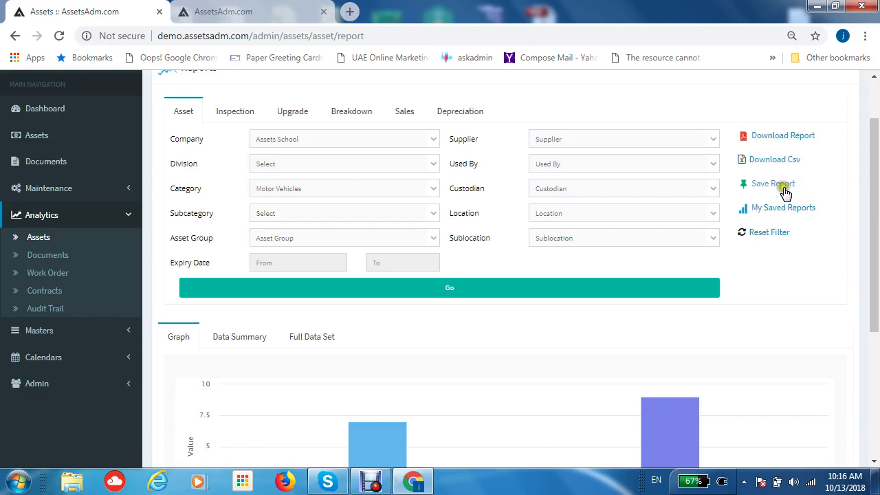
click(768, 237)
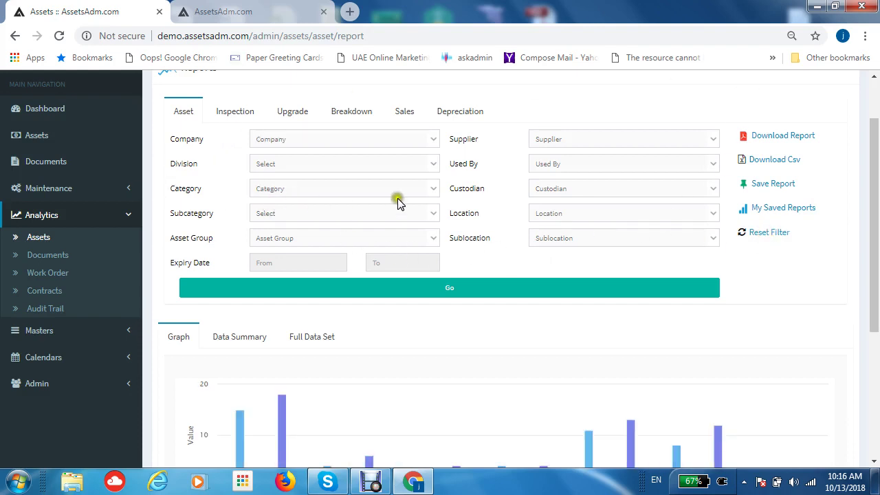
click(237, 114)
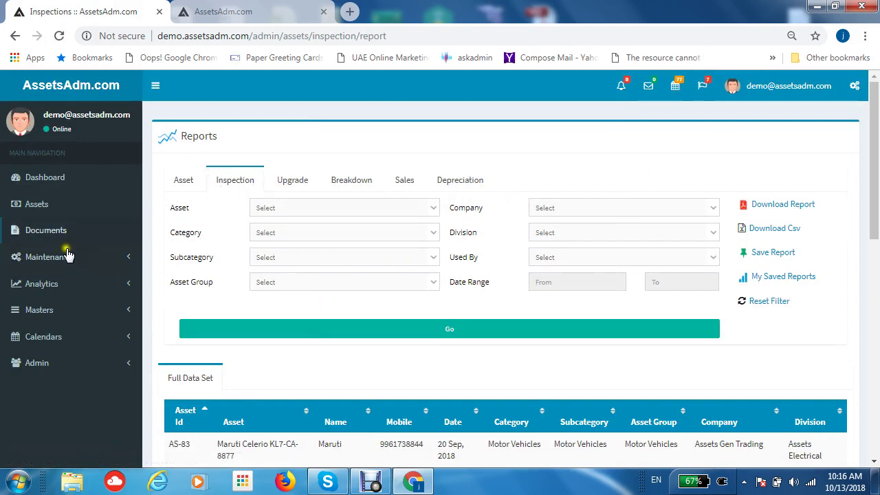
Step: Open the Documents analytics report and review its filters and the graph of documents by type
click(60, 284)
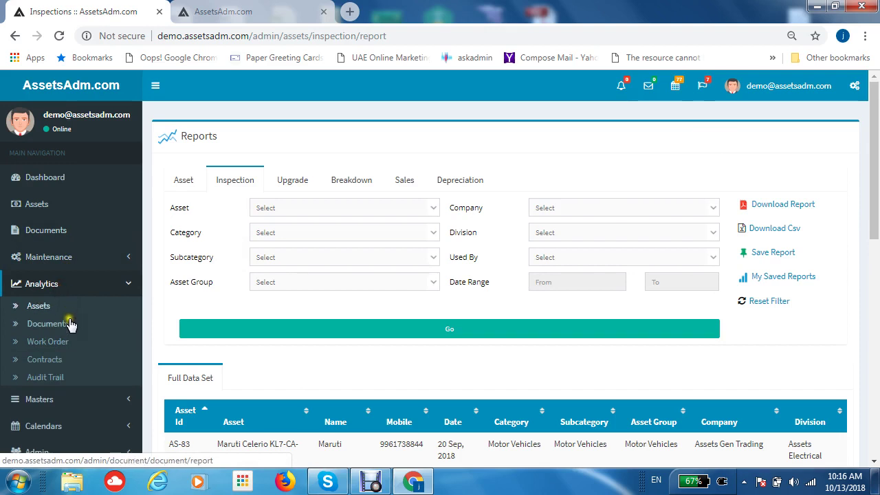
click(46, 324)
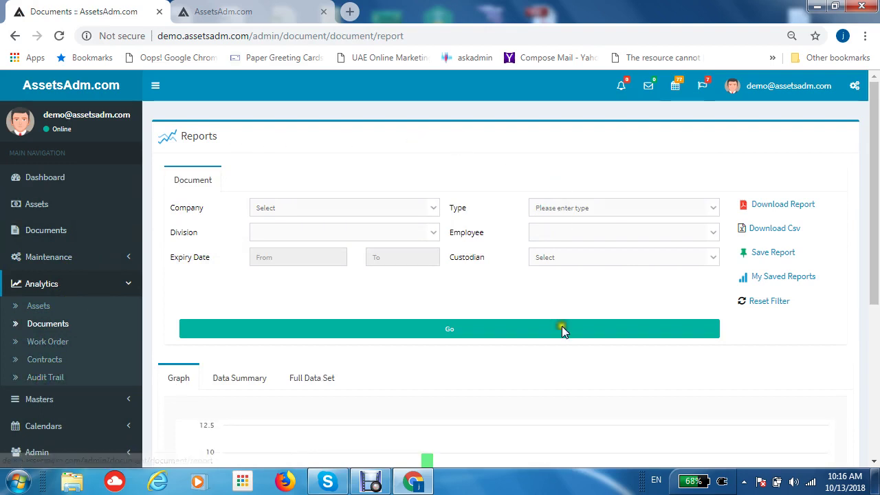
scroll(325, 363, down, 2)
scroll(328, 364, down, 2)
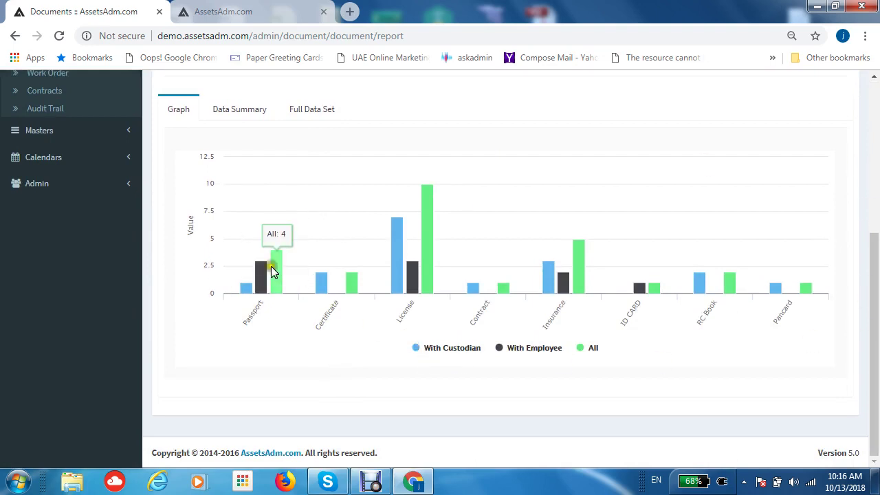
scroll(275, 272, up, 2)
scroll(274, 265, up, 2)
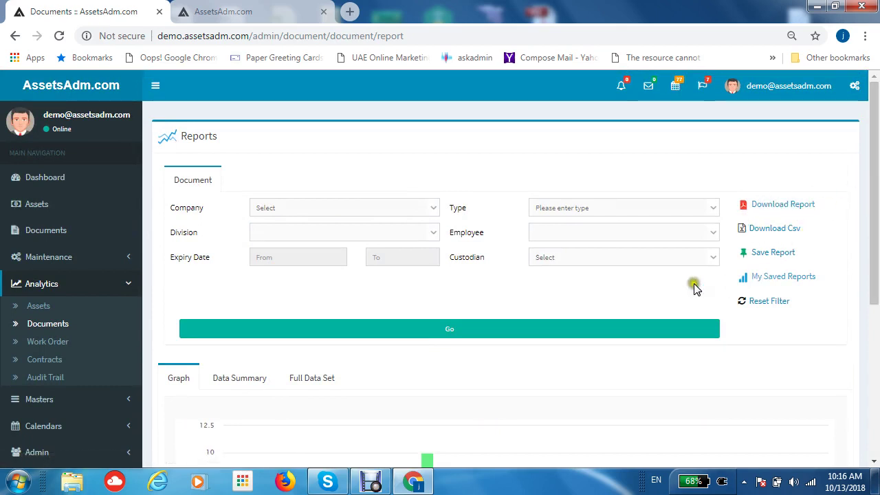
scroll(459, 288, down, 3)
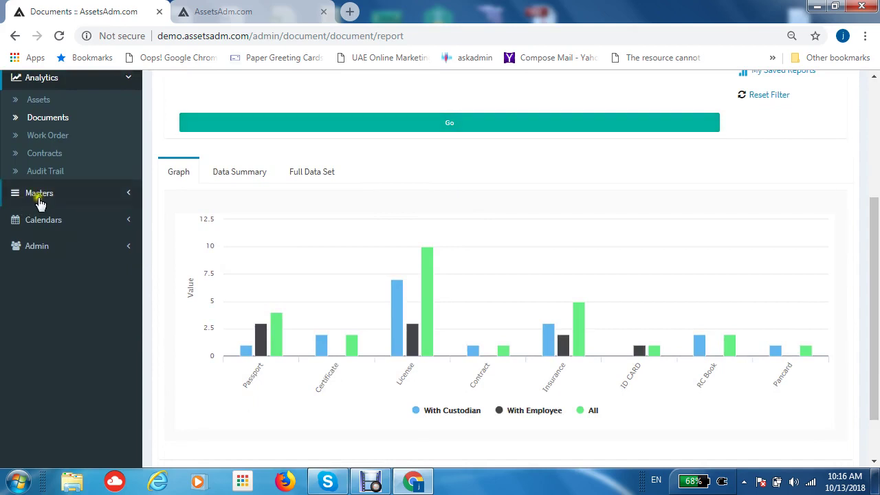
Step: Open the Category master and review the list of categories with their codes and status
click(59, 199)
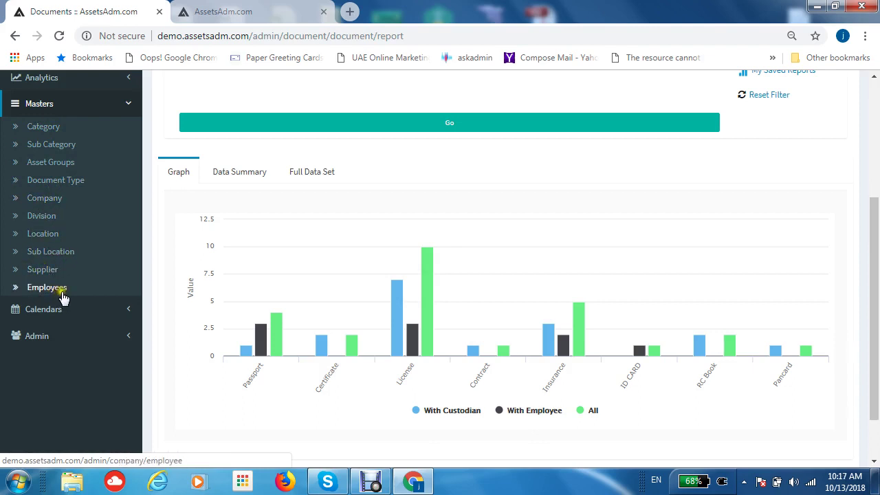
click(41, 132)
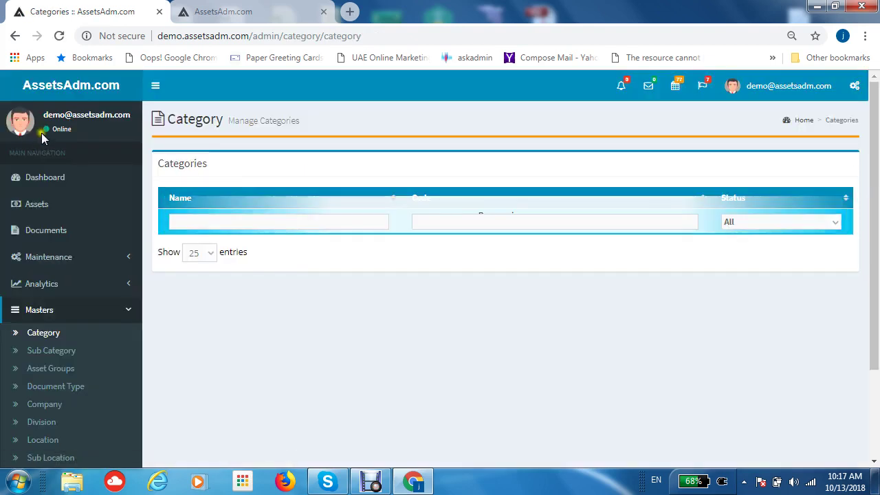
scroll(306, 214, down, 2)
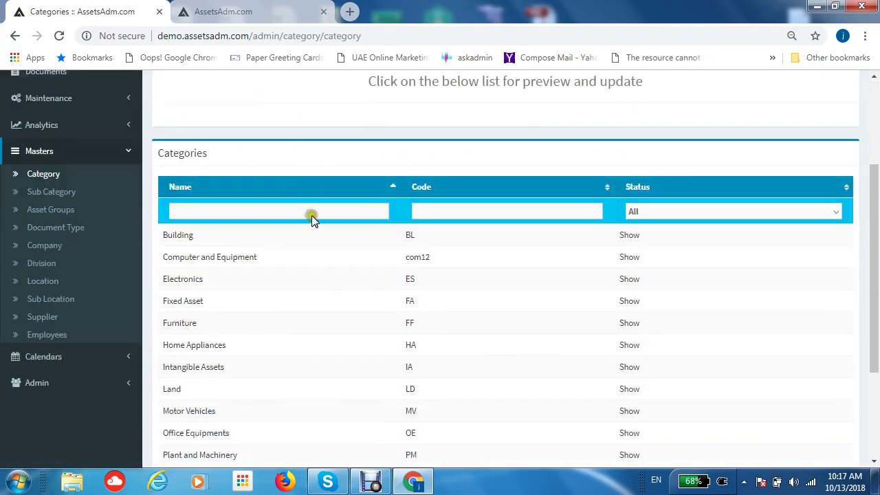
scroll(313, 217, down, 3)
scroll(392, 279, up, 5)
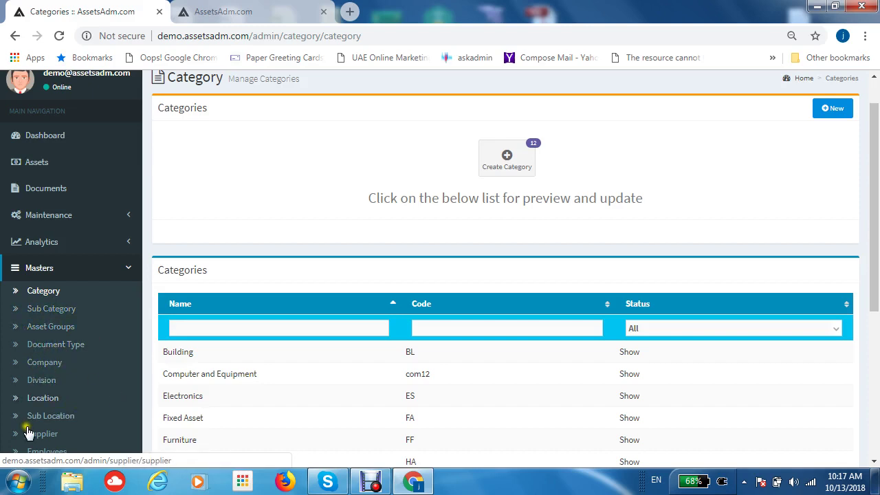
scroll(62, 413, down, 1)
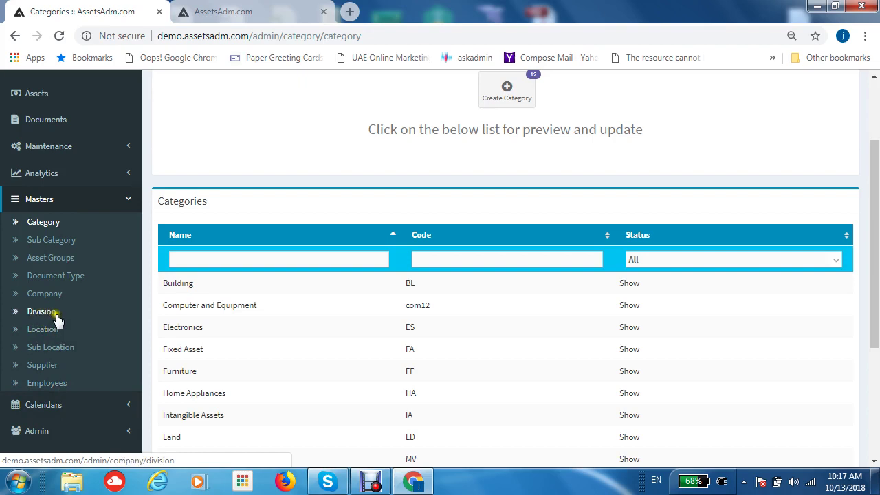
scroll(137, 324, down, 1)
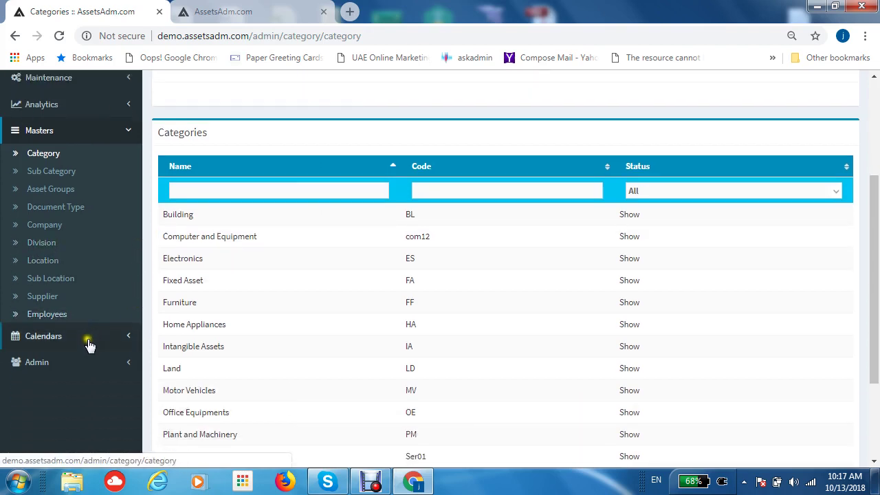
Step: Open the events calendar and place the turquoise Birthday event on October 9, 2018
click(58, 343)
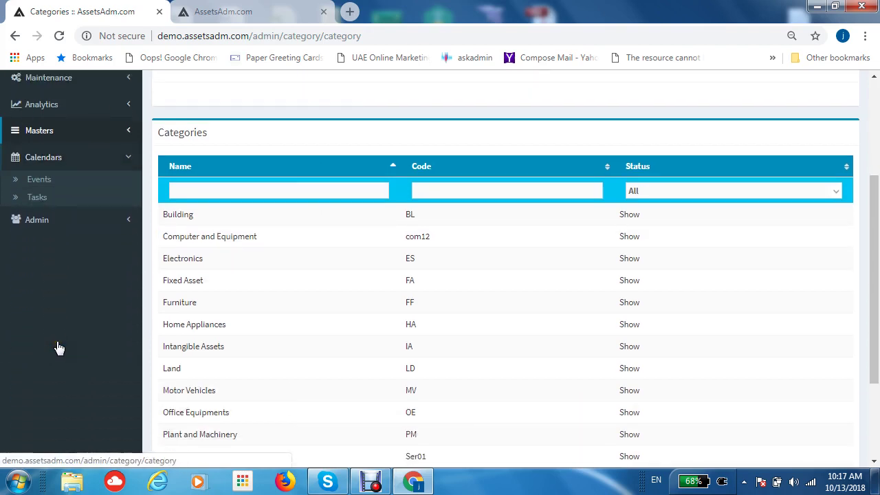
click(46, 184)
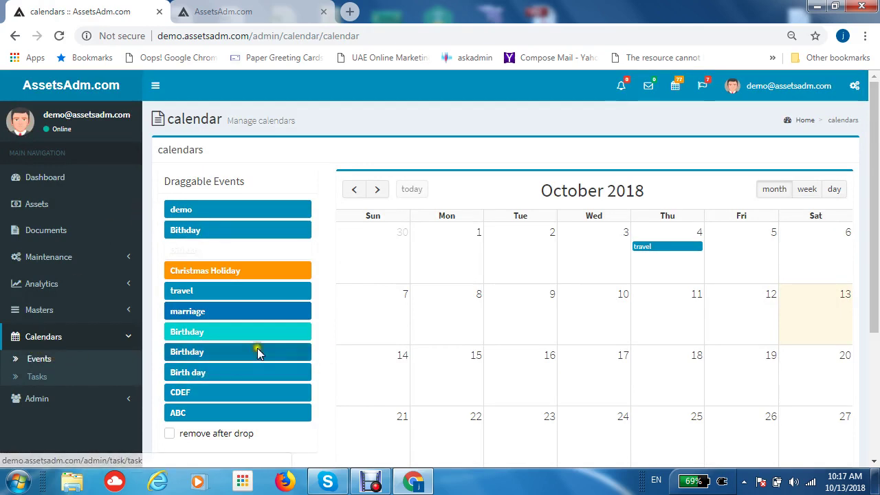
scroll(578, 289, down, 1)
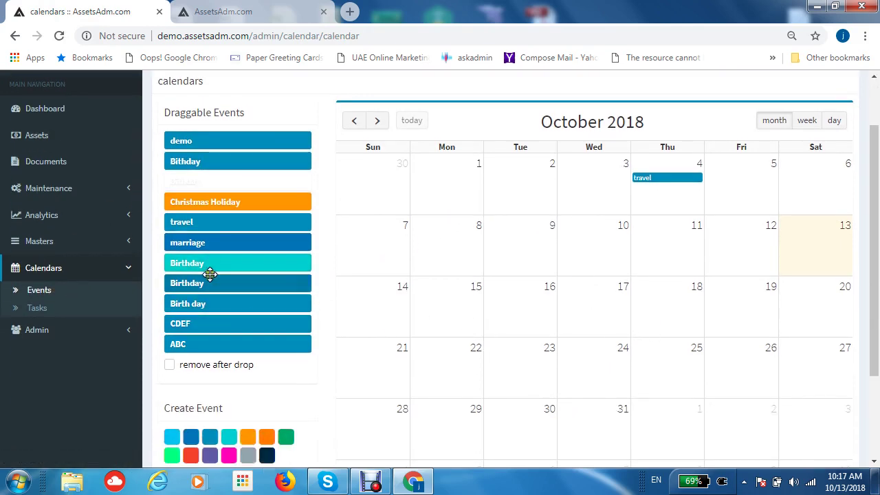
drag(210, 266, 549, 244)
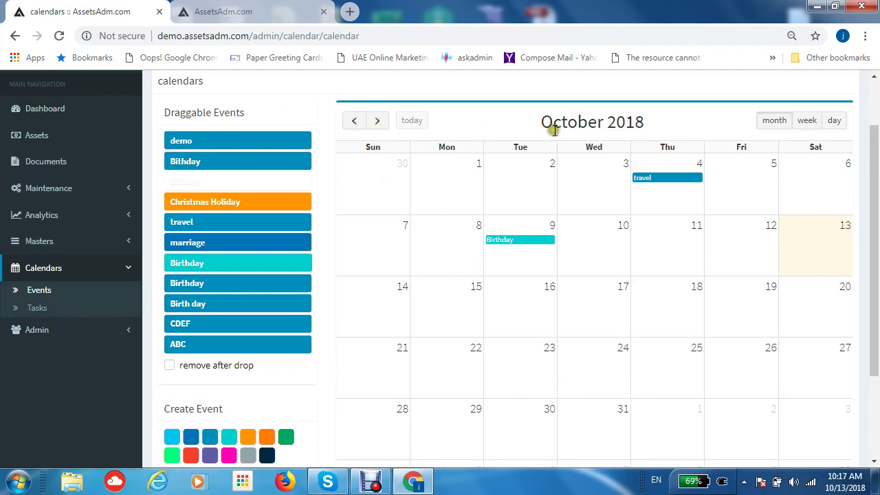
scroll(589, 285, down, 1)
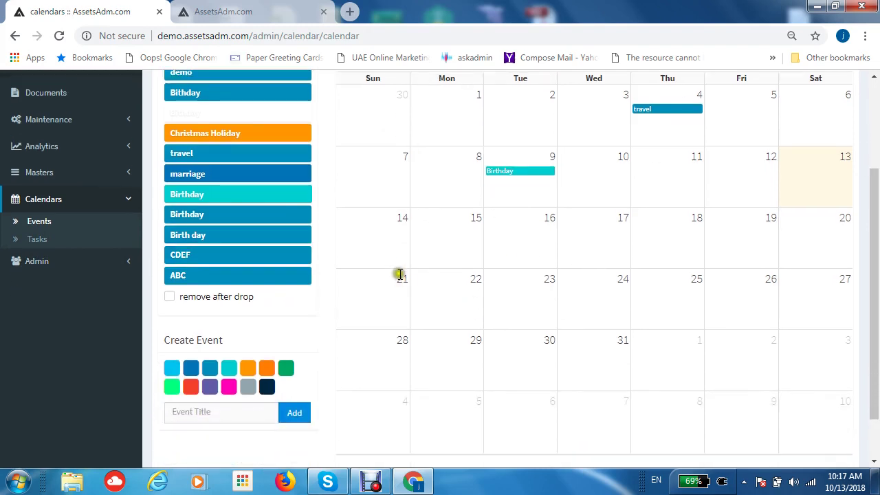
scroll(275, 166, up, 1)
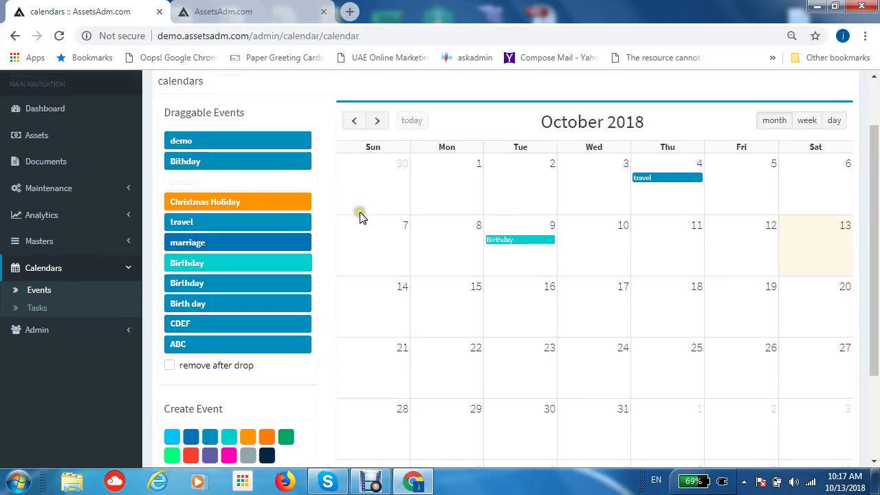
Step: Review the list of user accounts in the Admin section and return to the dashboard
click(71, 337)
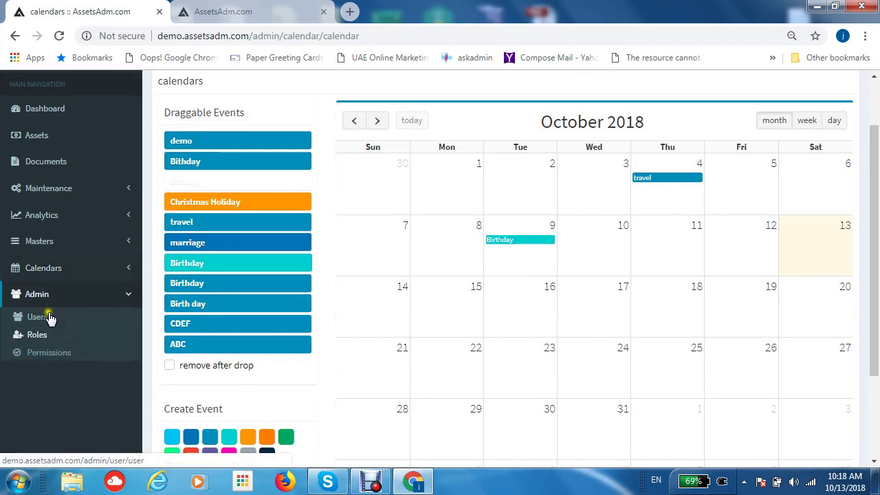
click(47, 318)
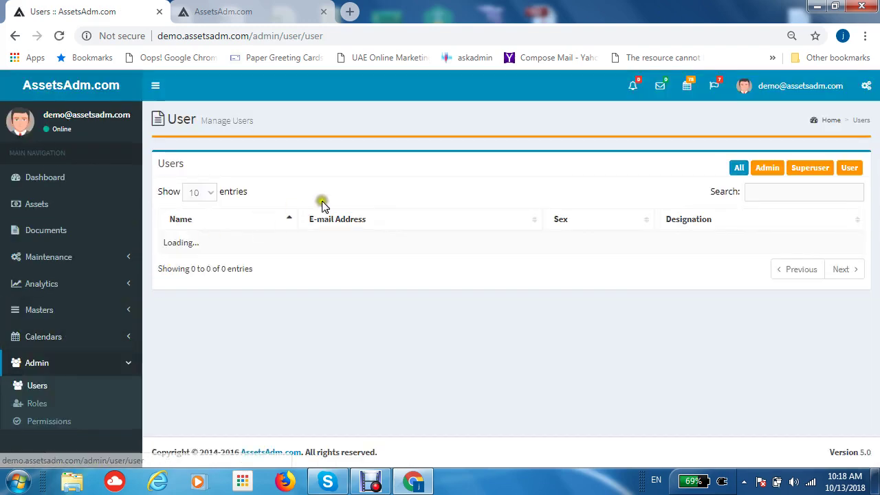
scroll(431, 276, down, 1)
scroll(440, 277, down, 1)
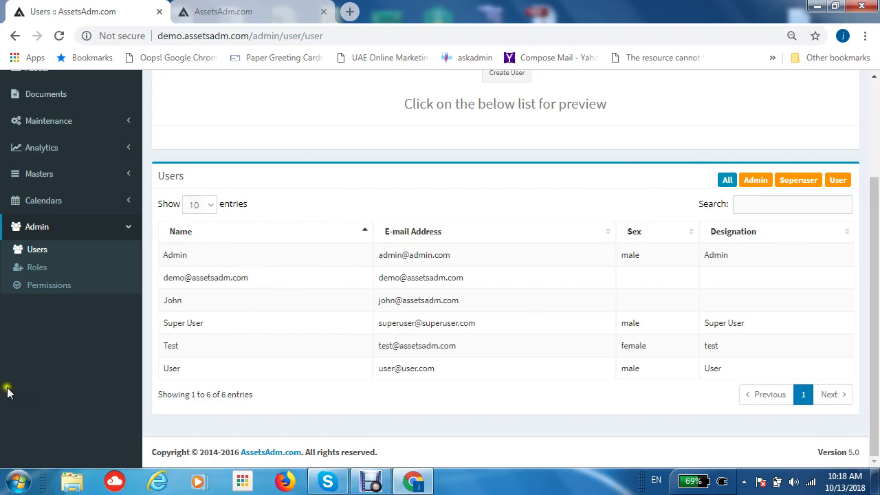
scroll(210, 298, up, 2)
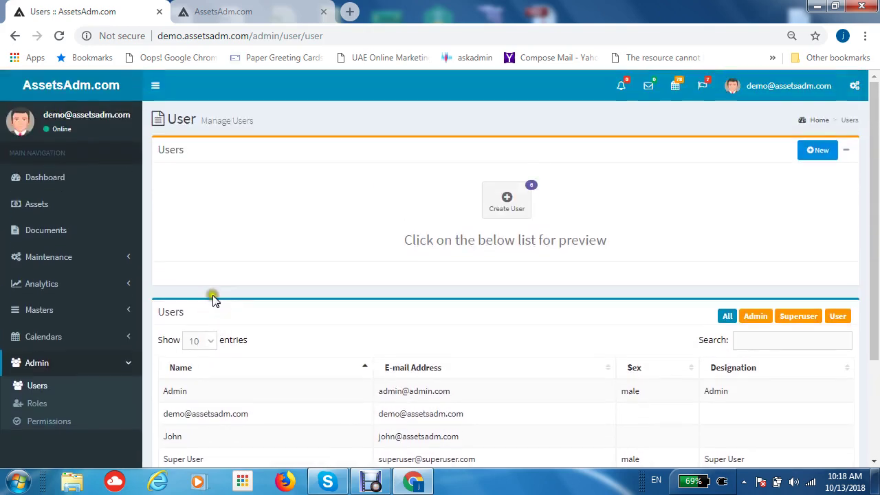
click(57, 179)
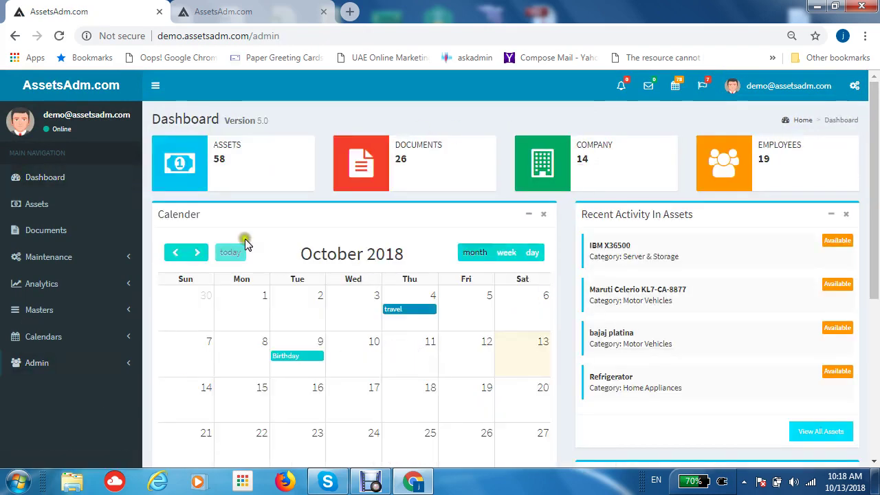
click(836, 6)
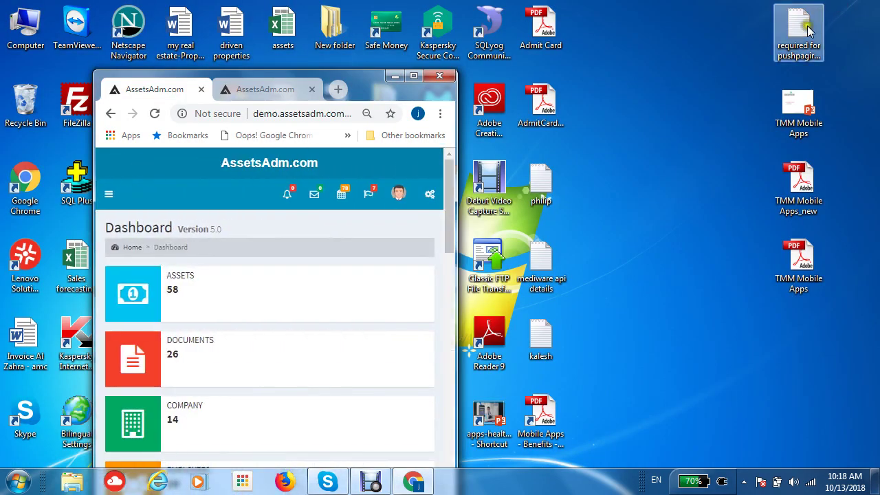
click(415, 76)
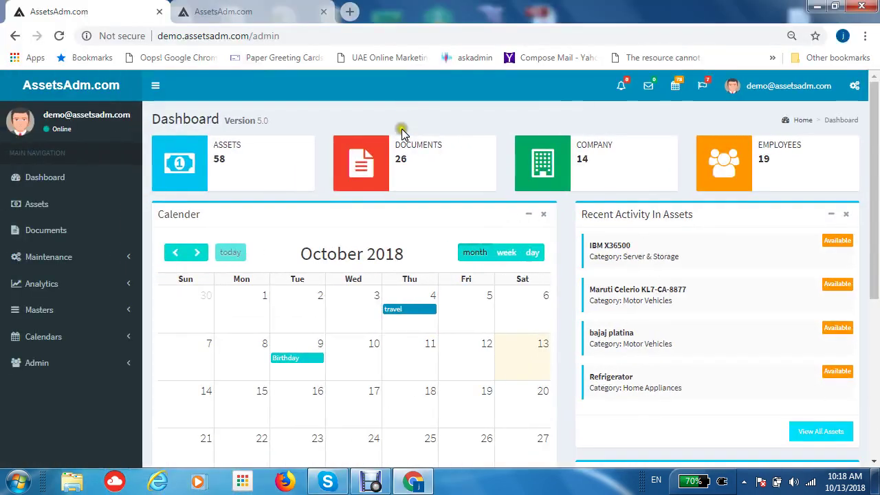
click(437, 145)
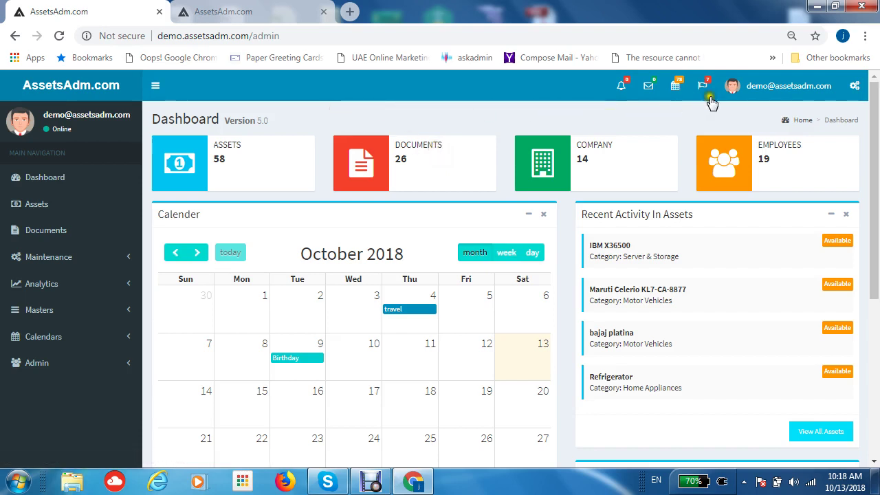
click(374, 479)
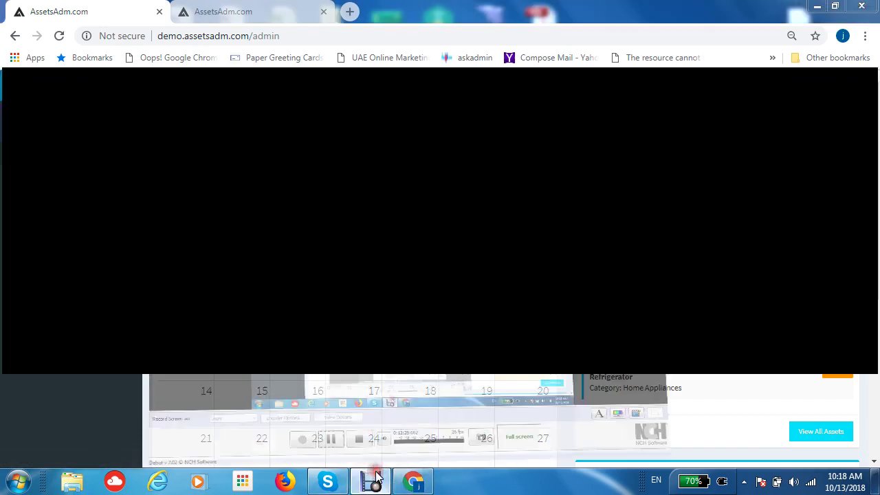